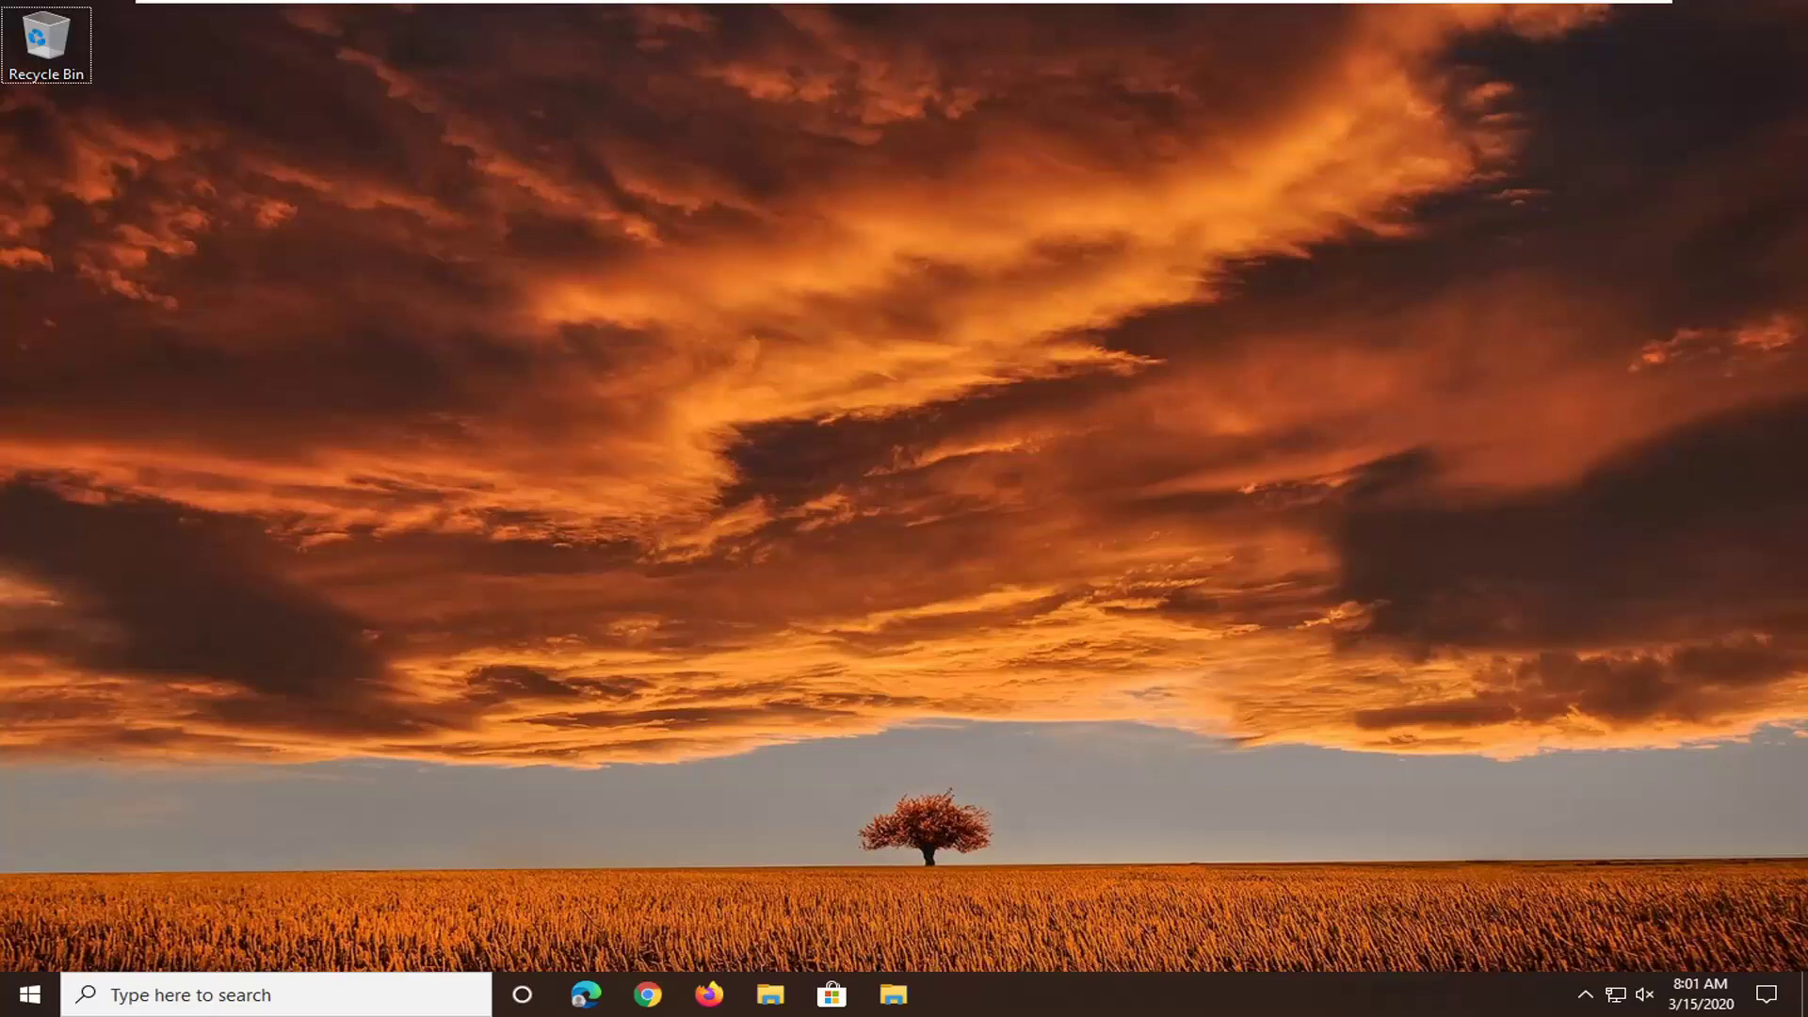
# Step: Search the Start menu for regedit and launch Registry Editor as administrator
pyautogui.click(29, 994)
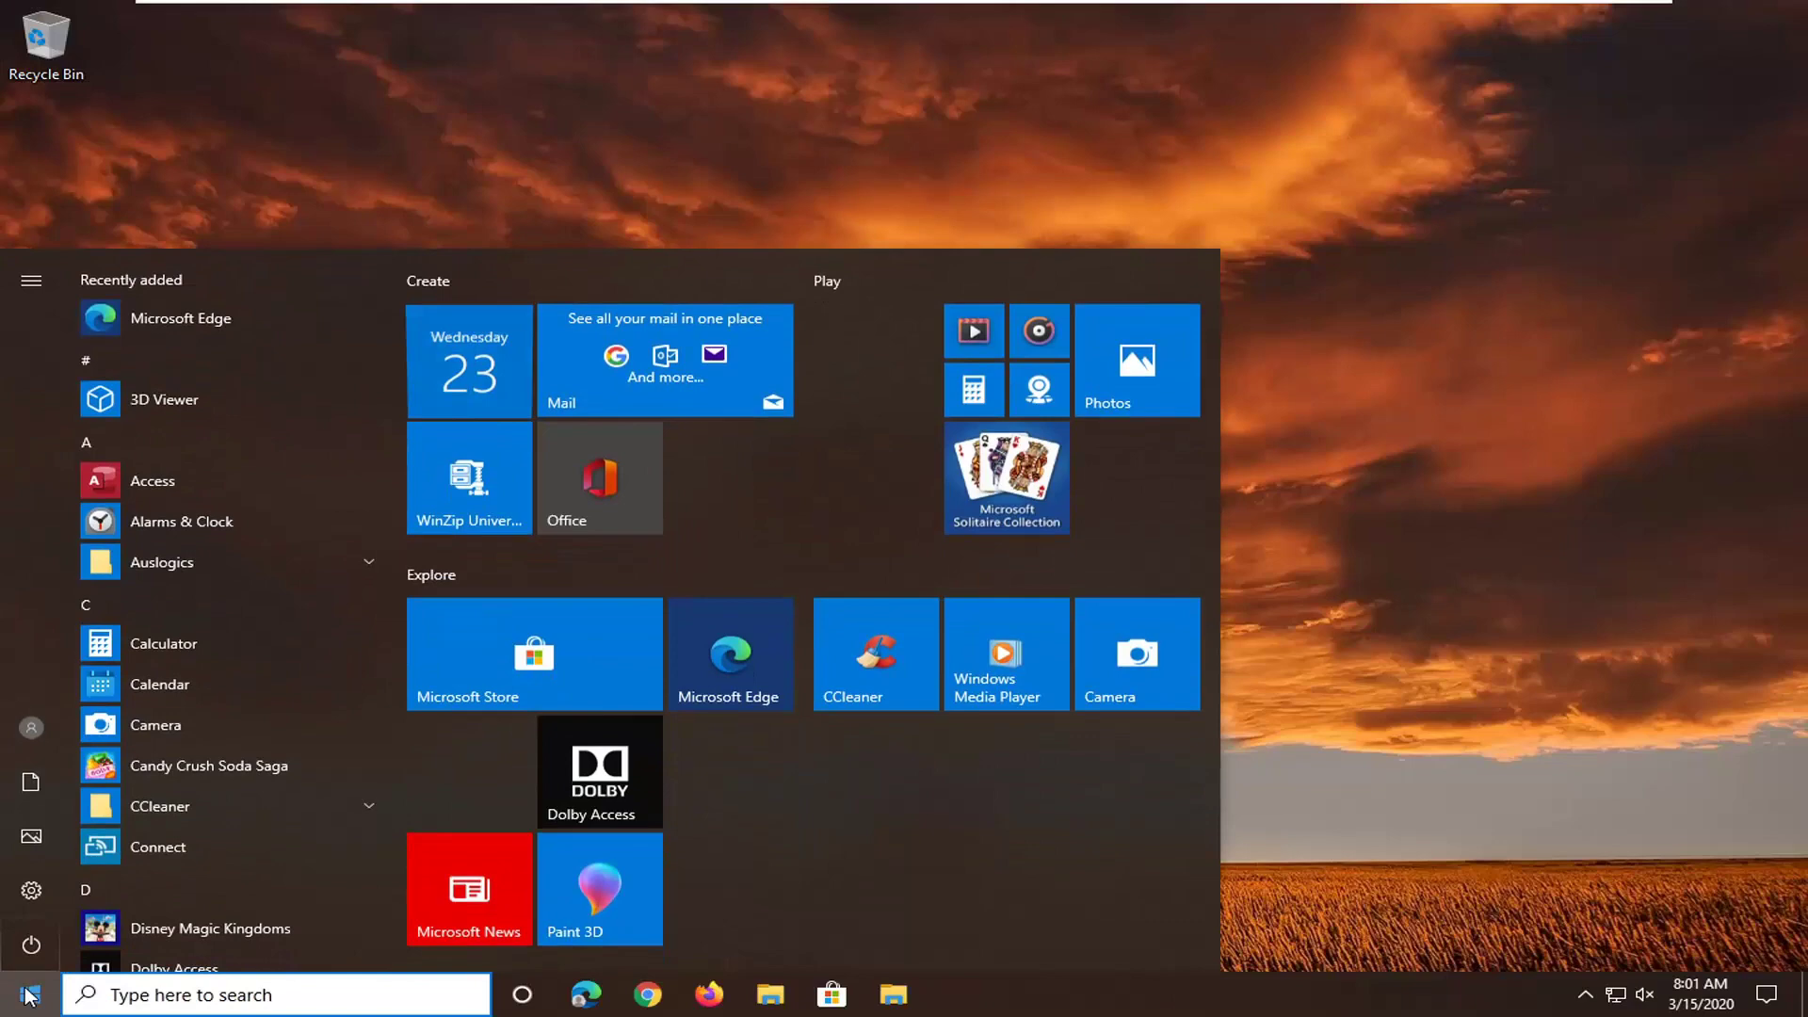
pyautogui.write('regedit')
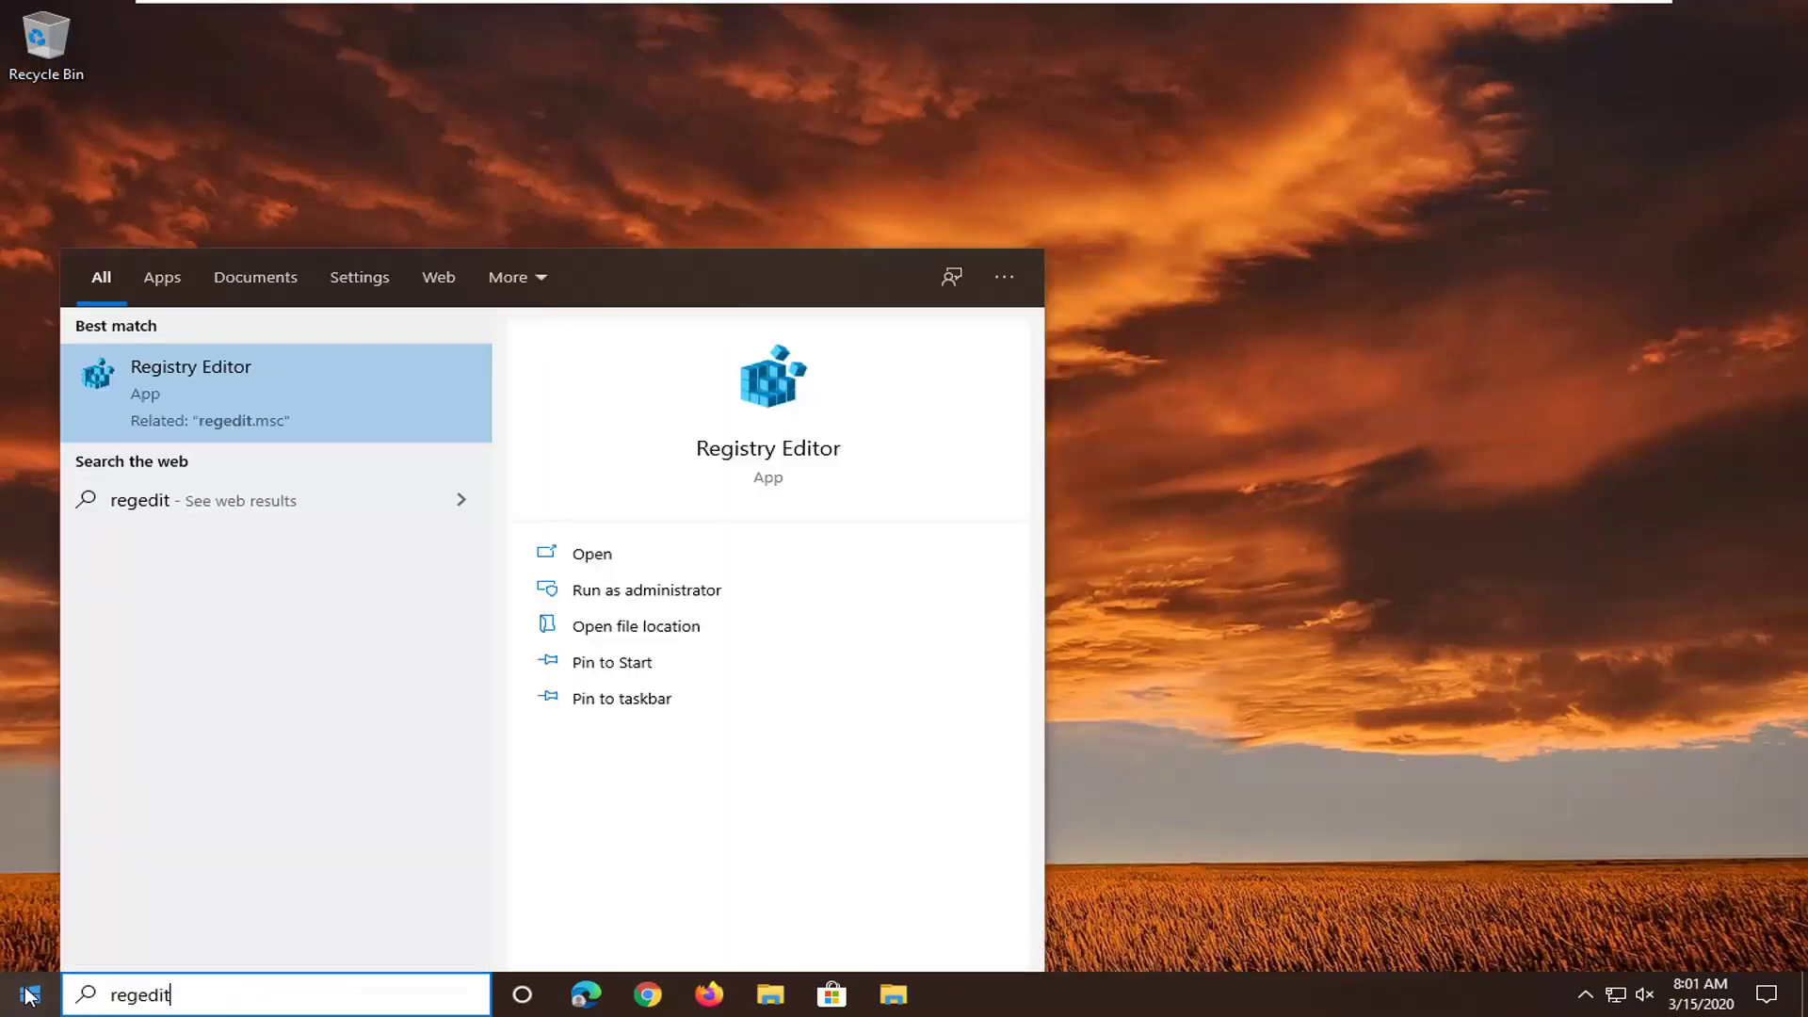
pyautogui.rightClick(212, 414)
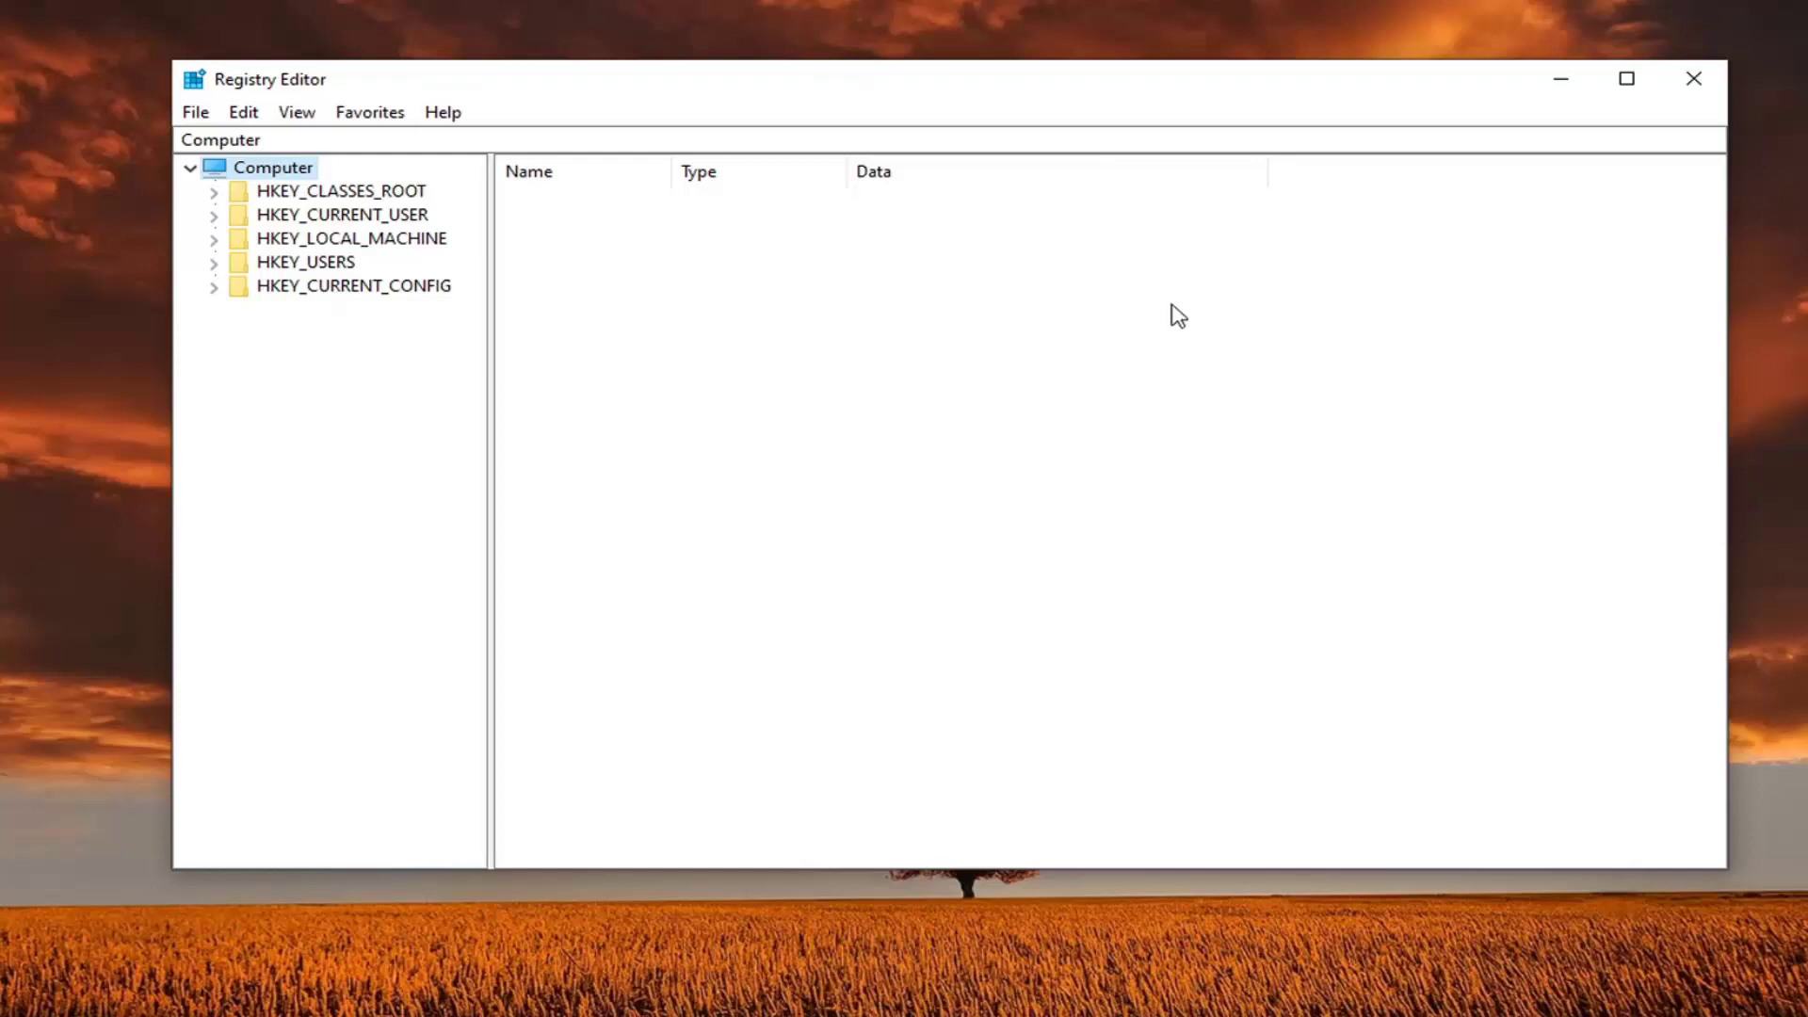
pyautogui.click(200, 118)
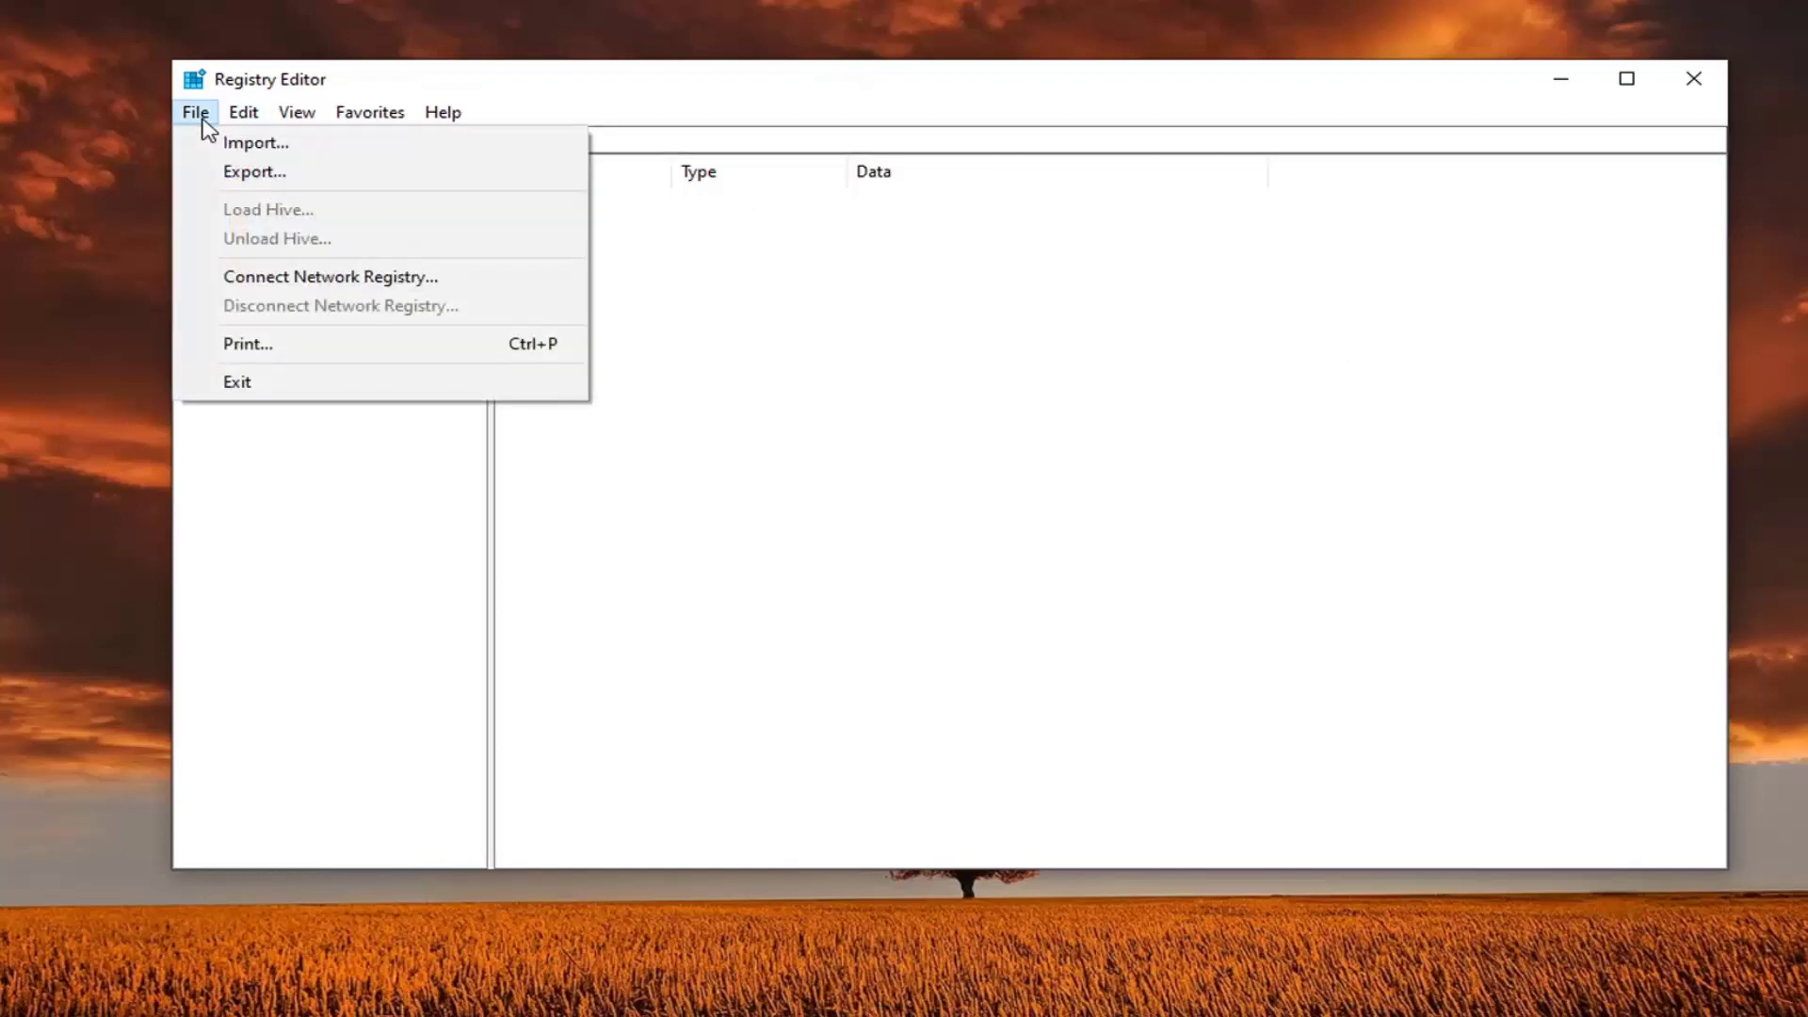
pyautogui.click(237, 172)
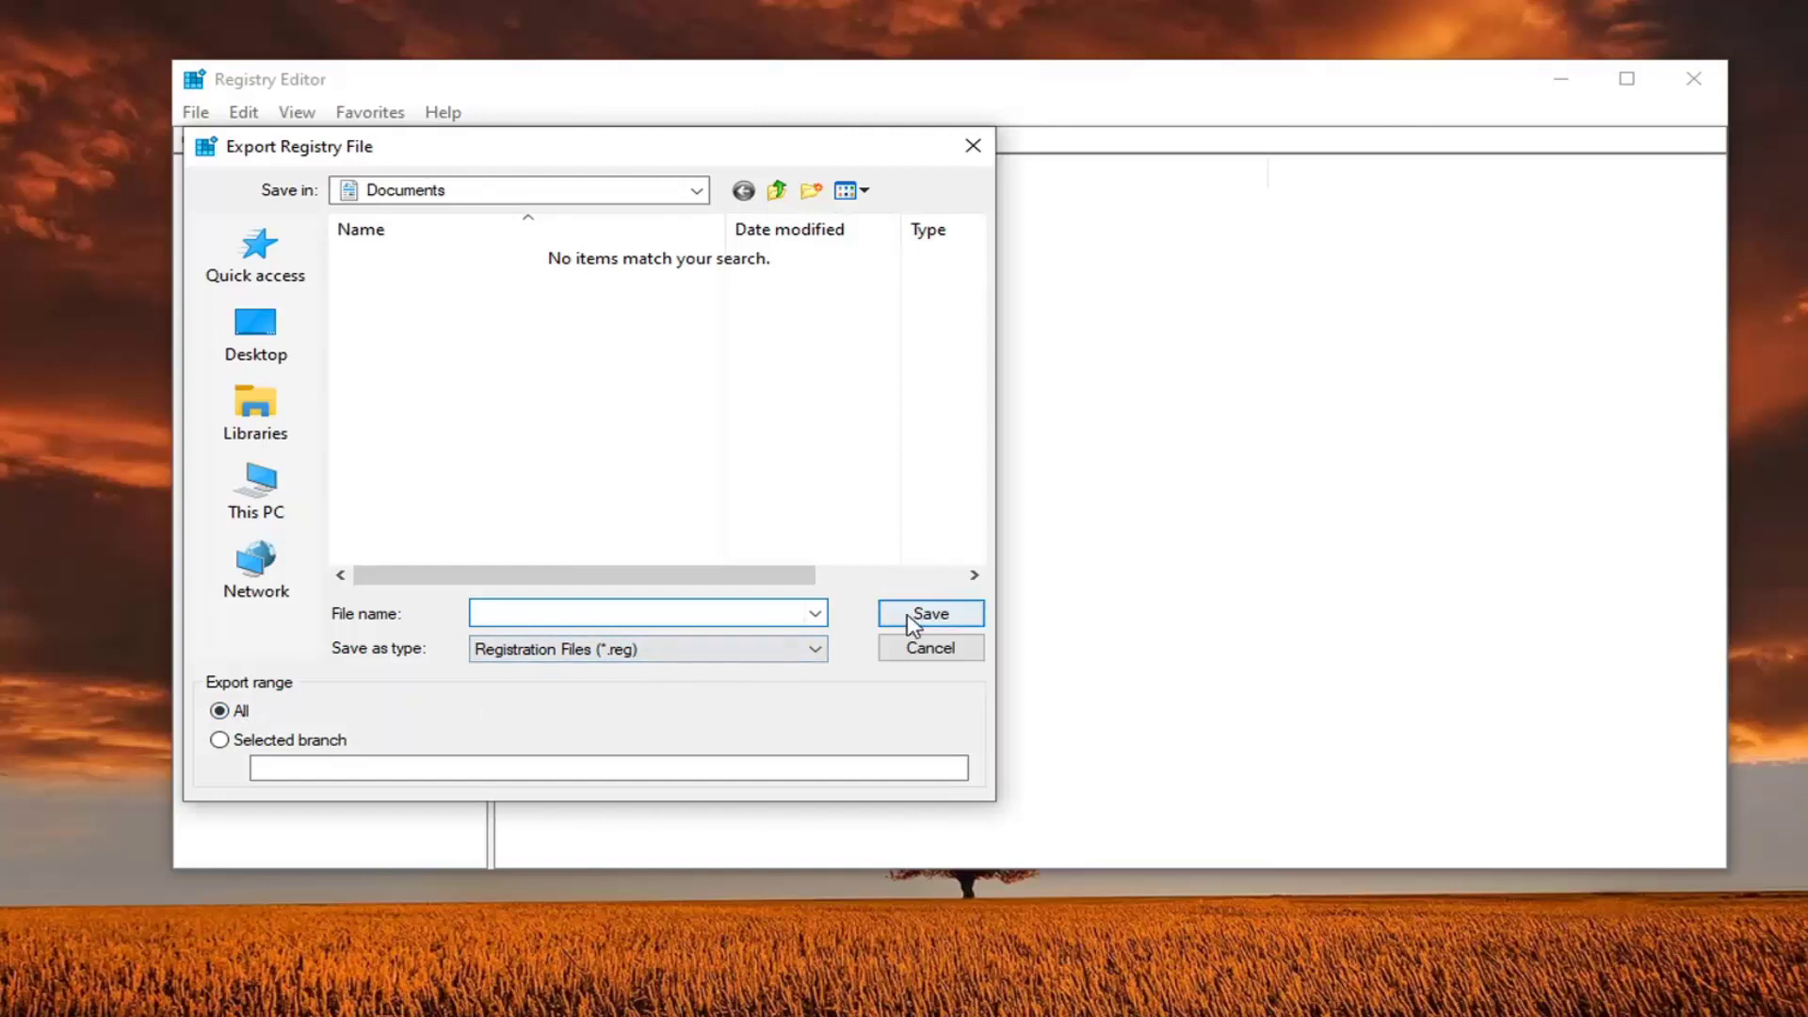
pyautogui.click(927, 657)
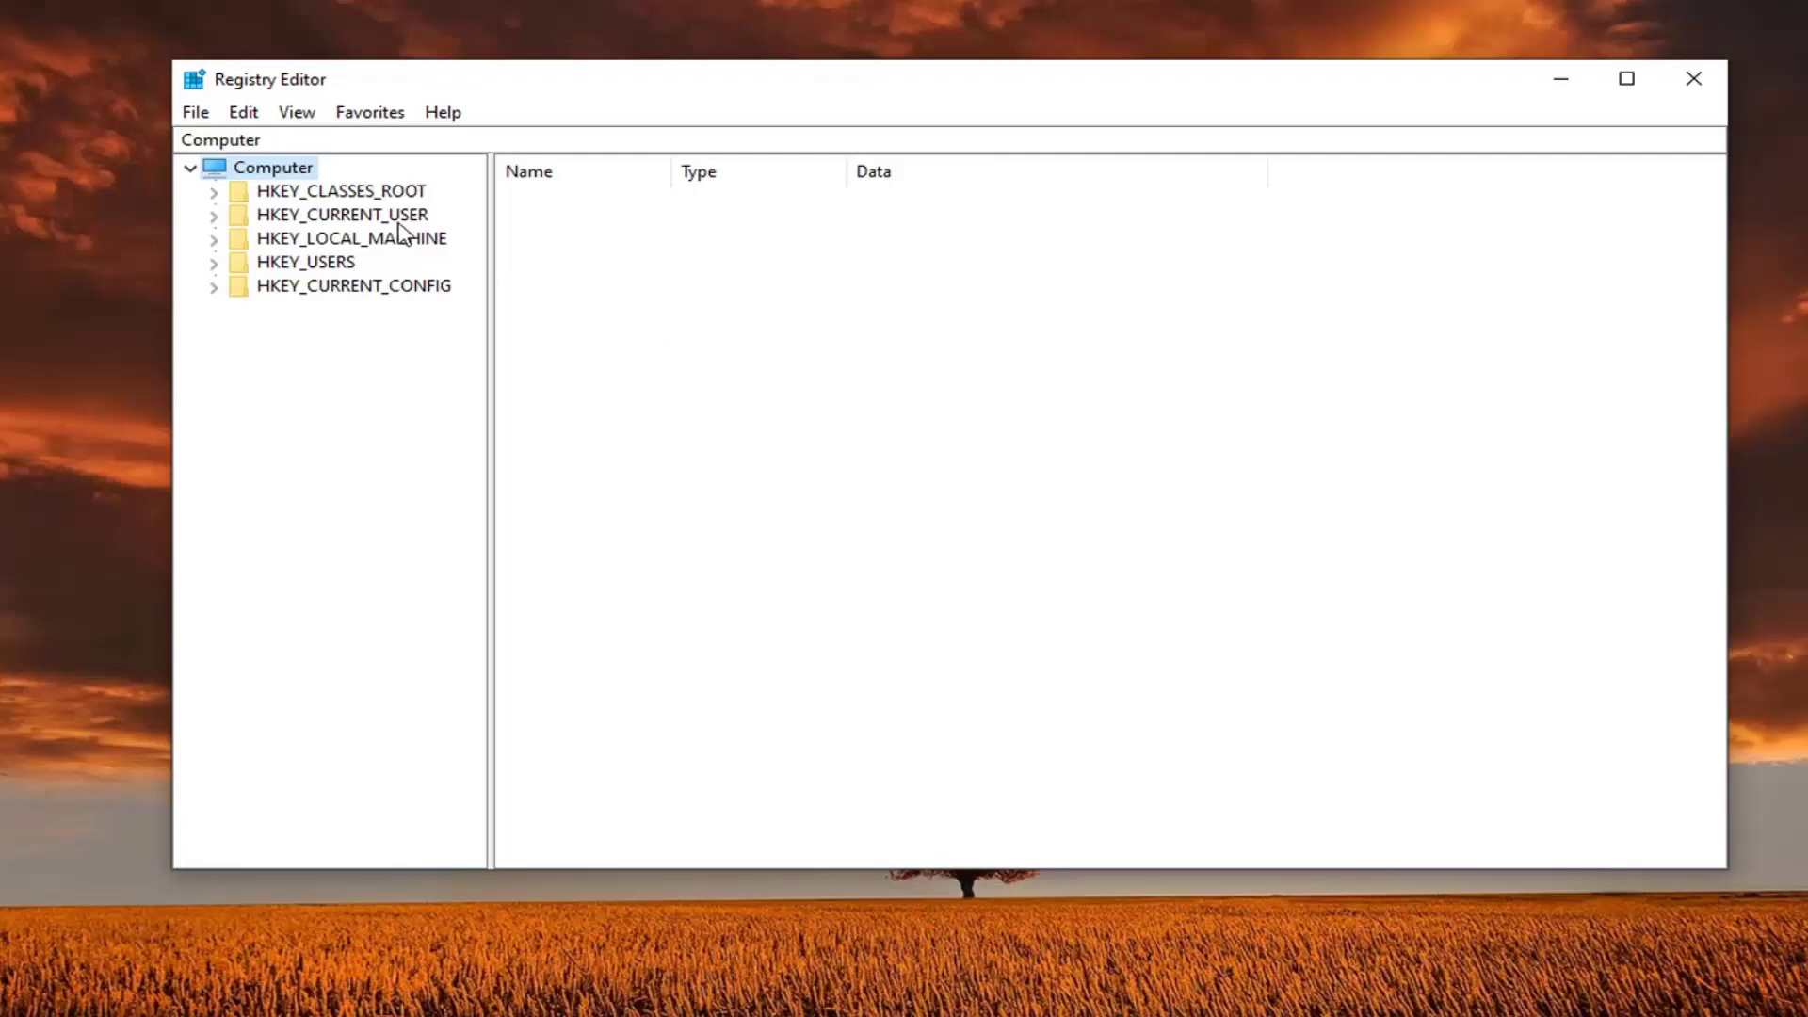
# Step: Expand HKEY_LOCAL_MACHINE > SYSTEM > CurrentControlSet > Services and widen the key tree
pyautogui.click(367, 242)
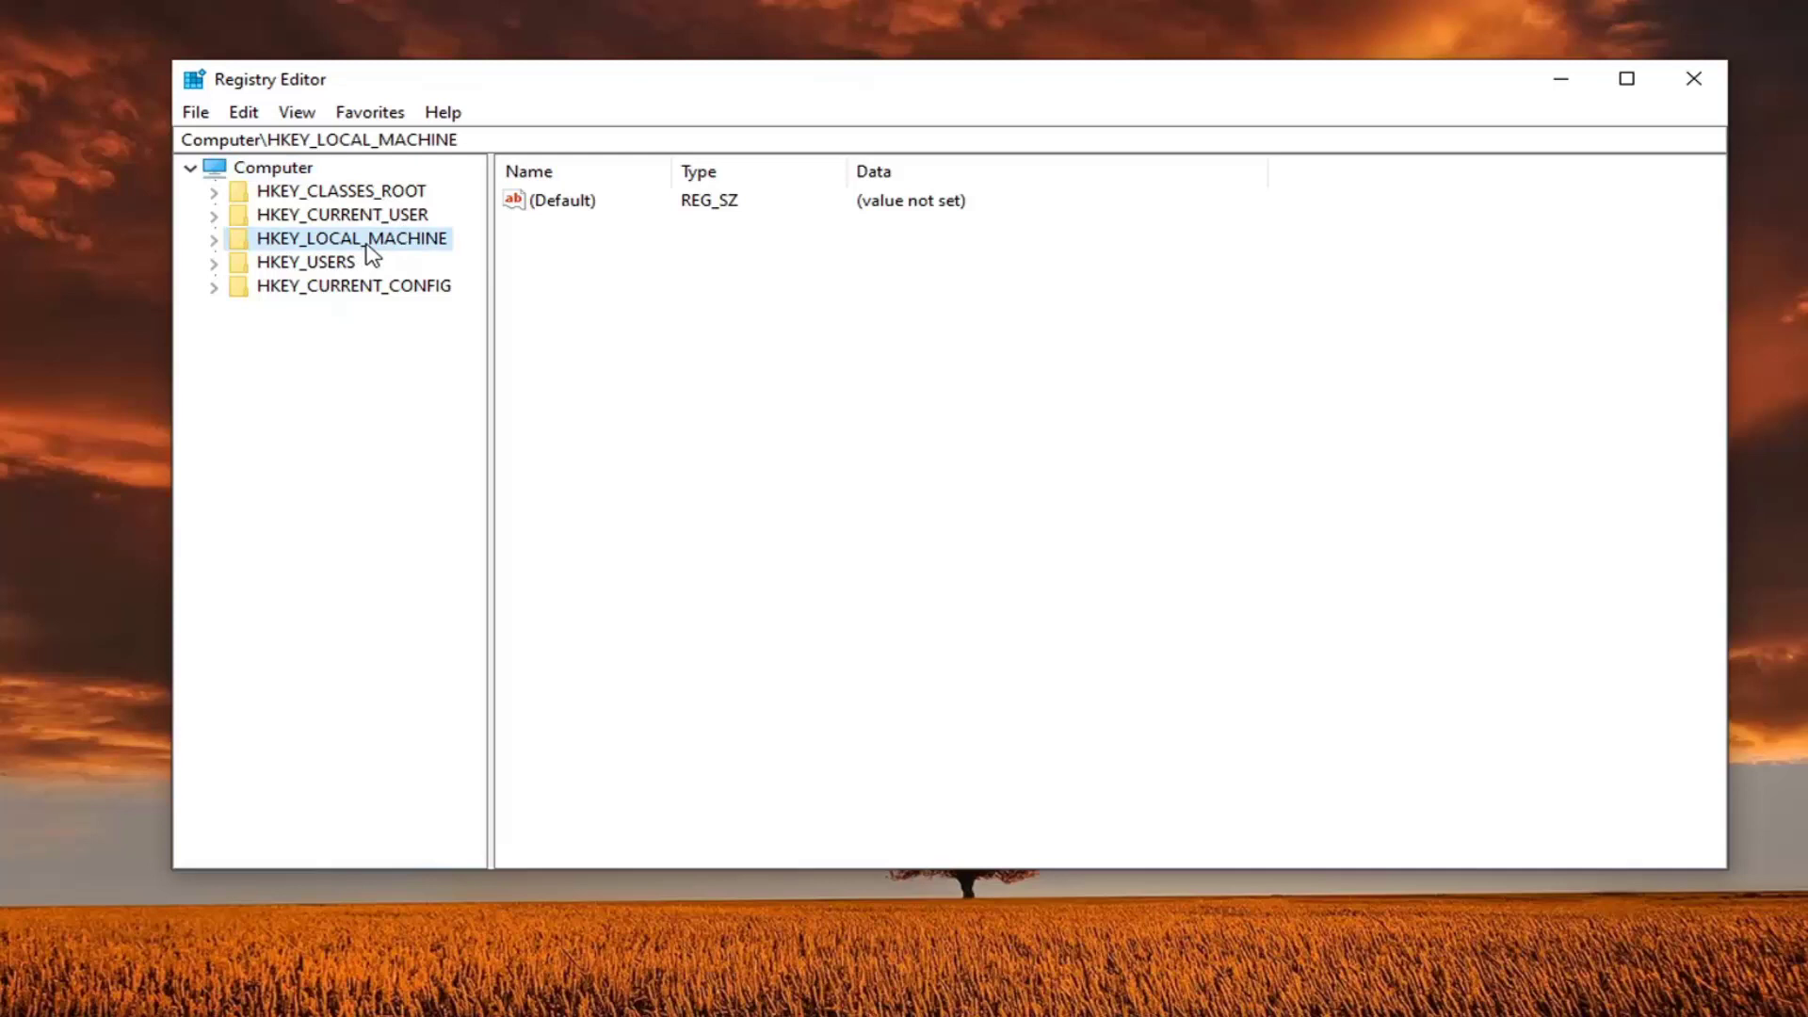
pyautogui.doubleClick(375, 248)
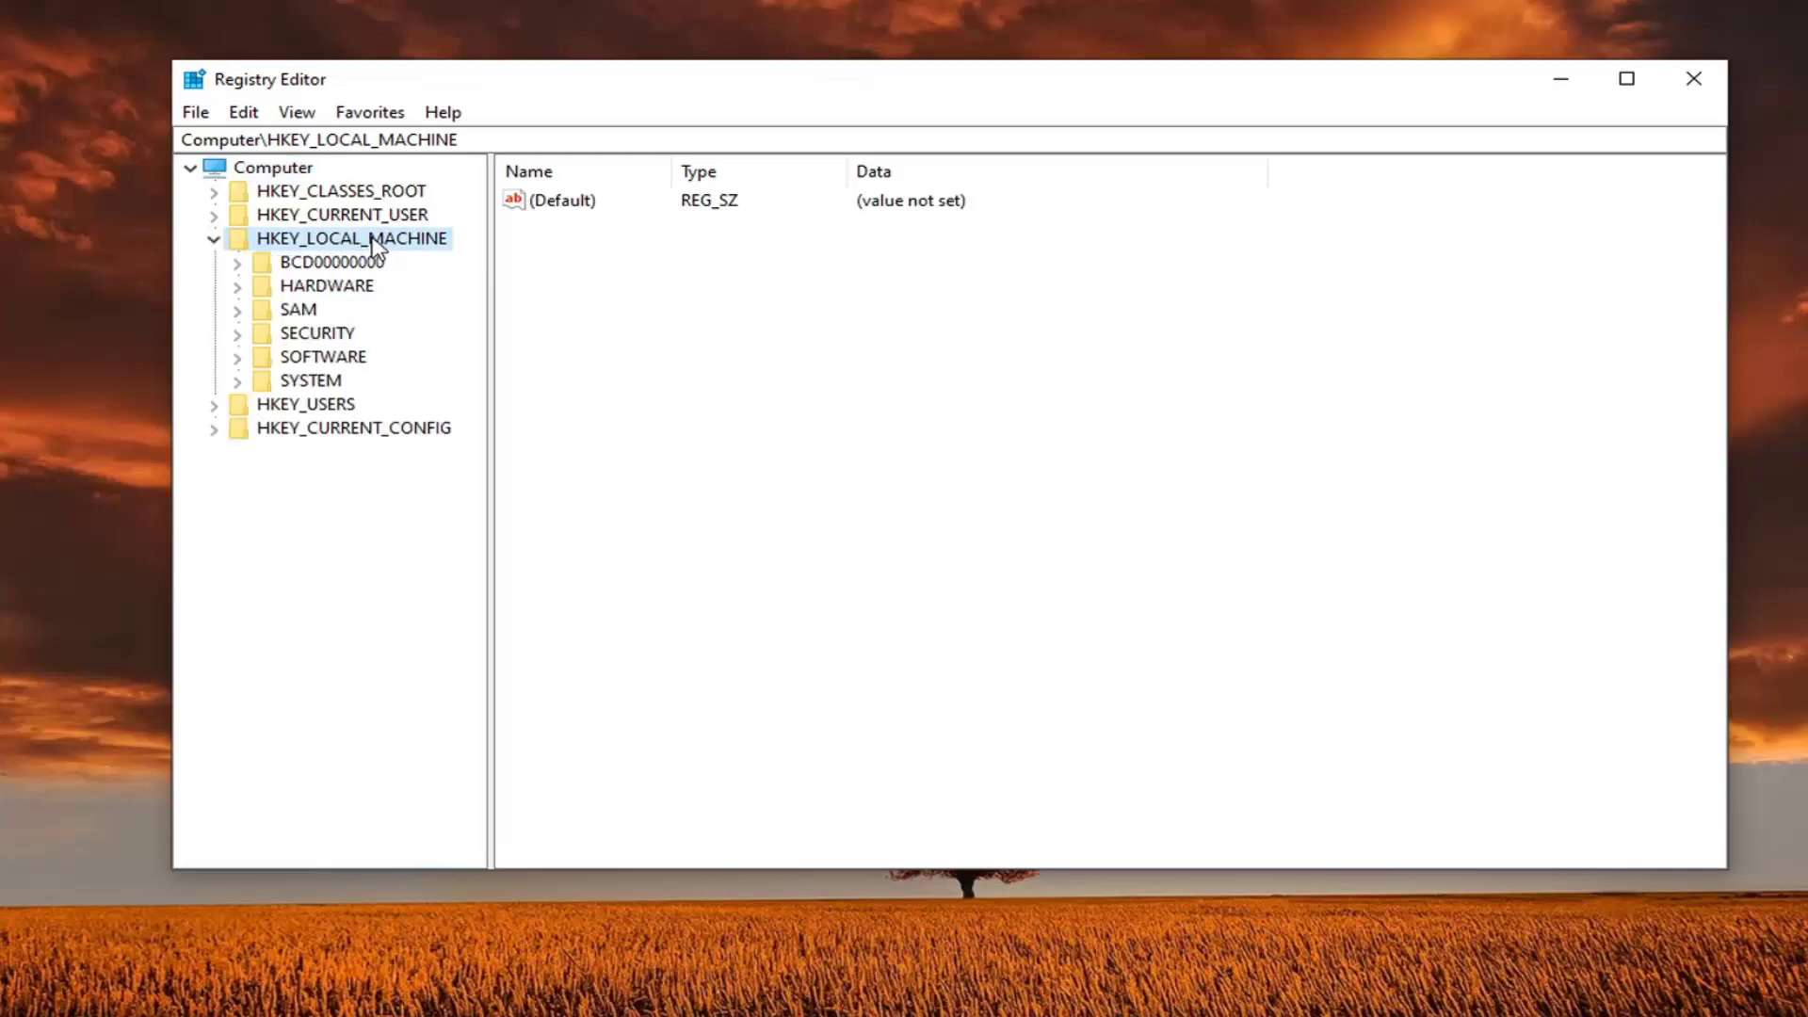
pyautogui.doubleClick(316, 382)
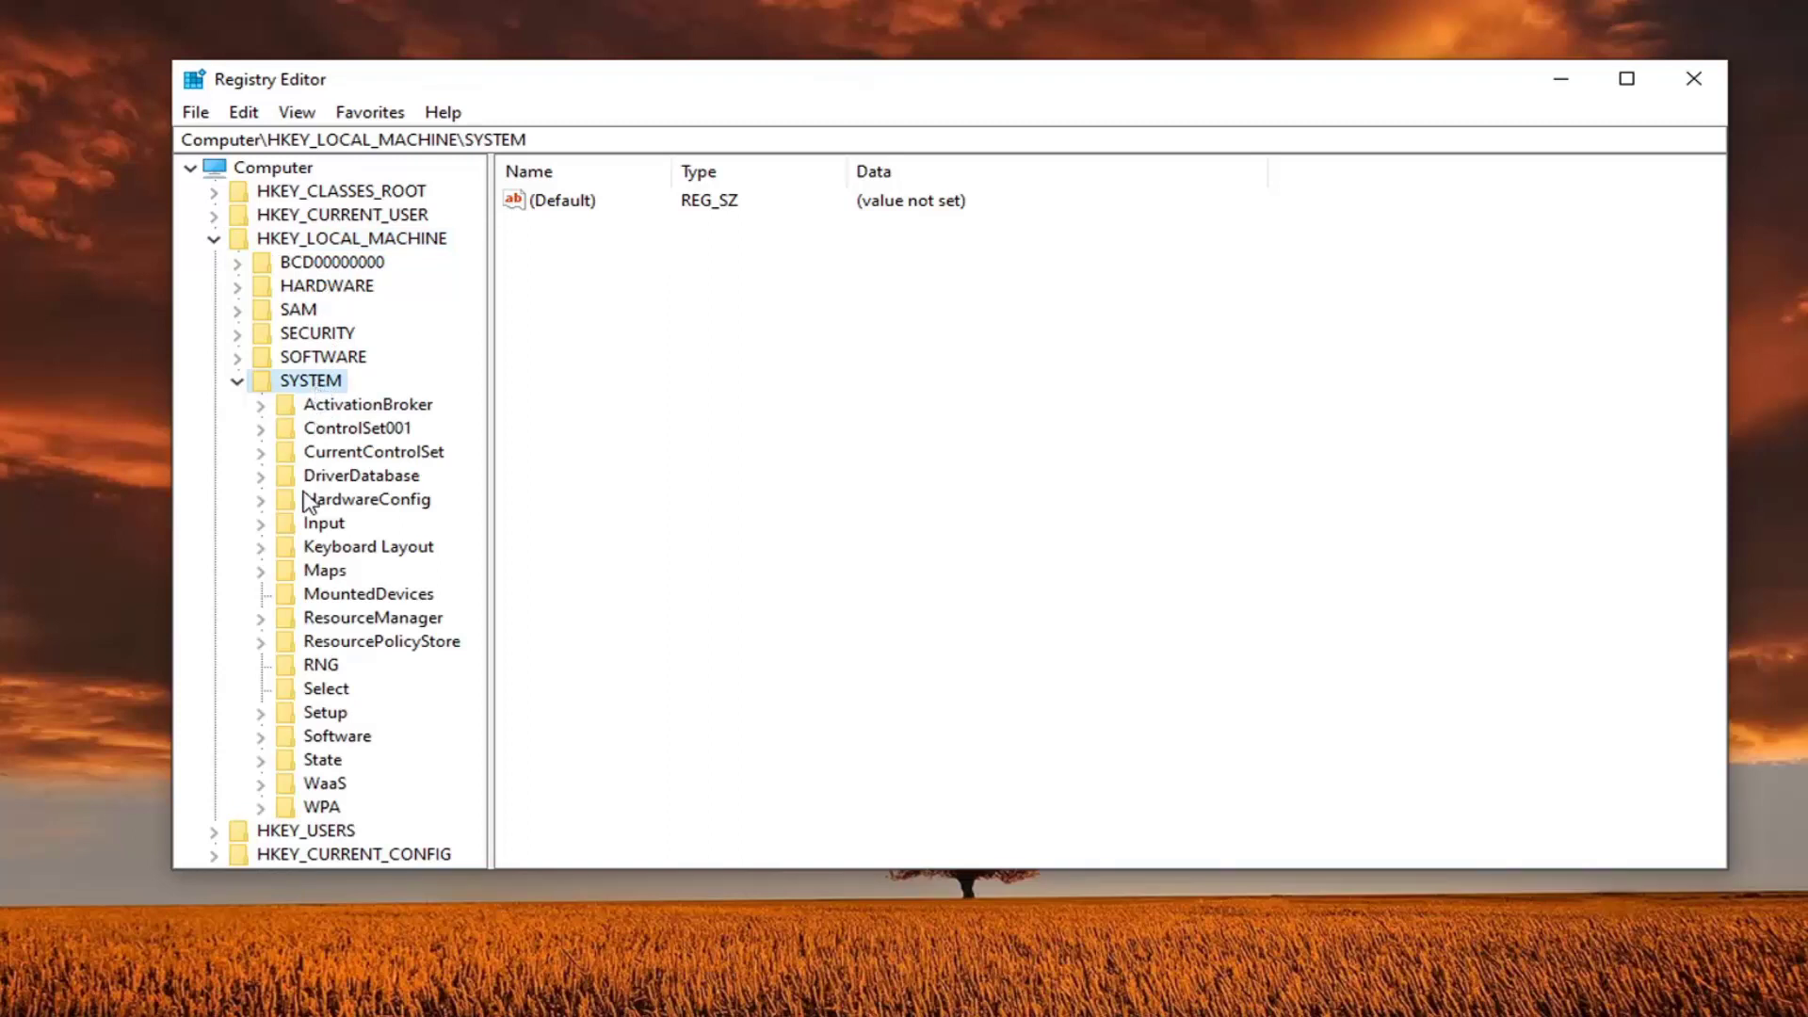
pyautogui.doubleClick(351, 454)
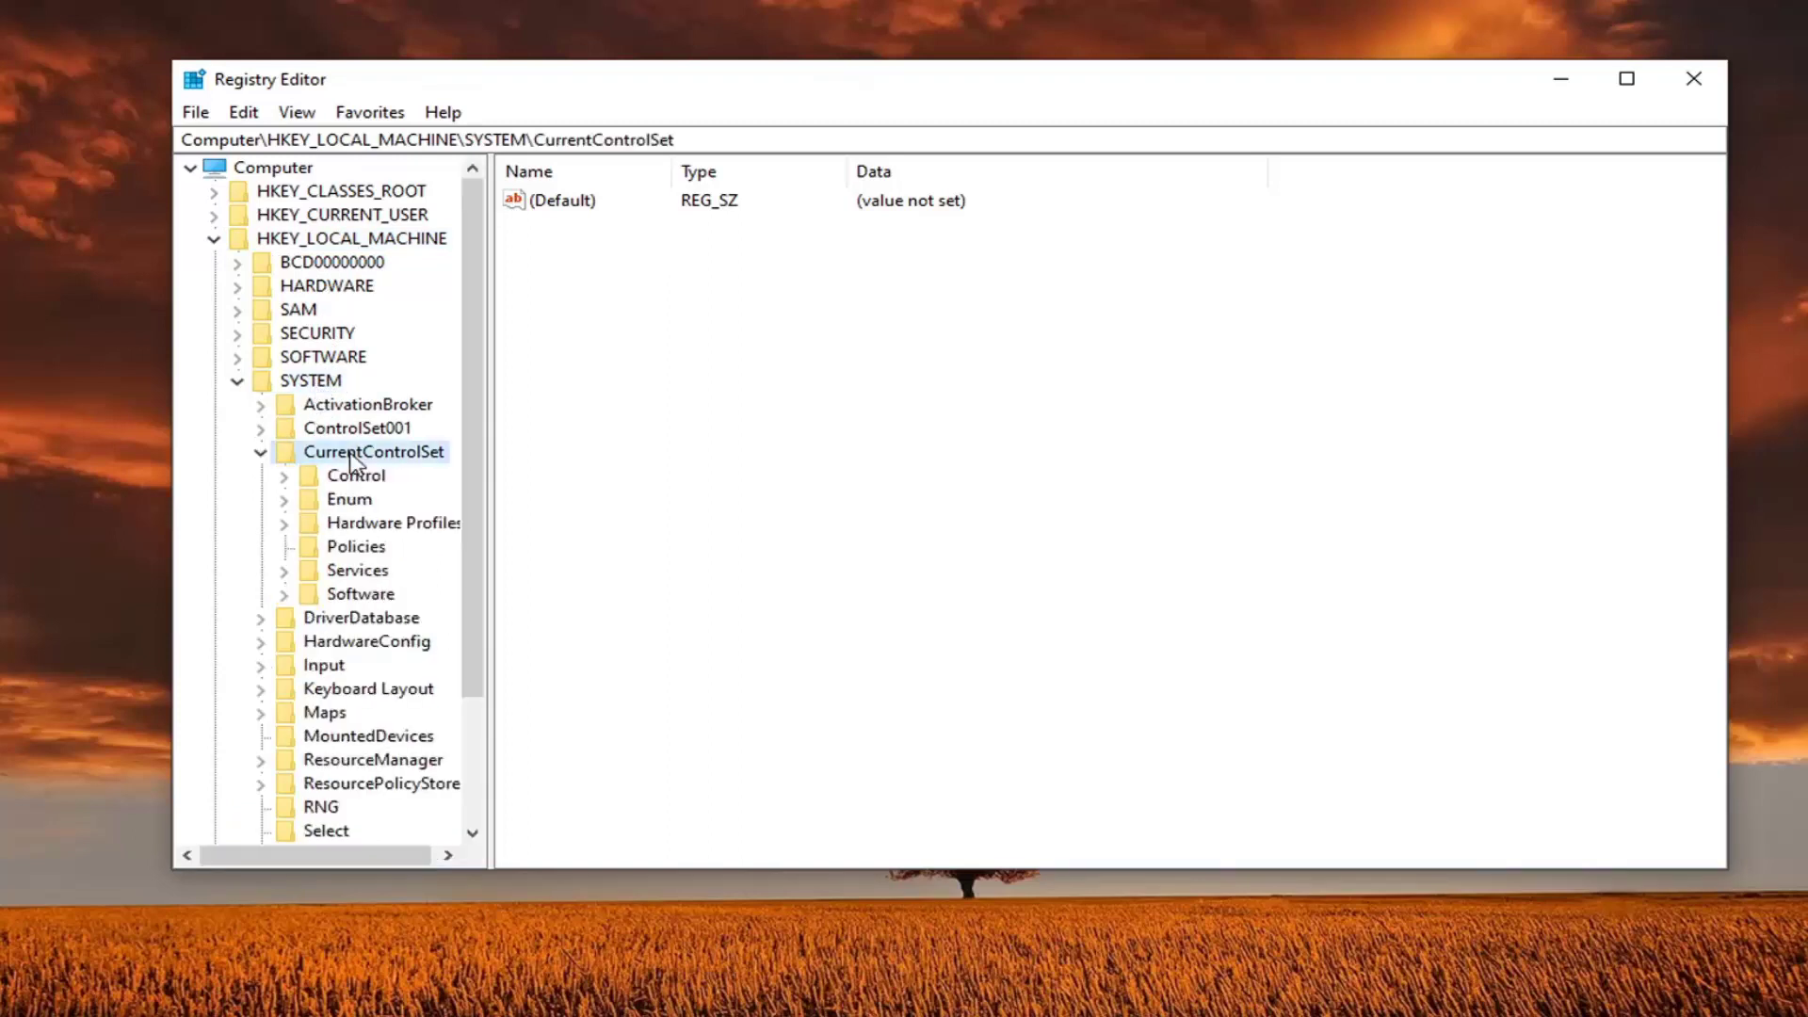
pyautogui.doubleClick(338, 572)
pyautogui.moveTo(489, 525); pyautogui.dragTo(646, 513)
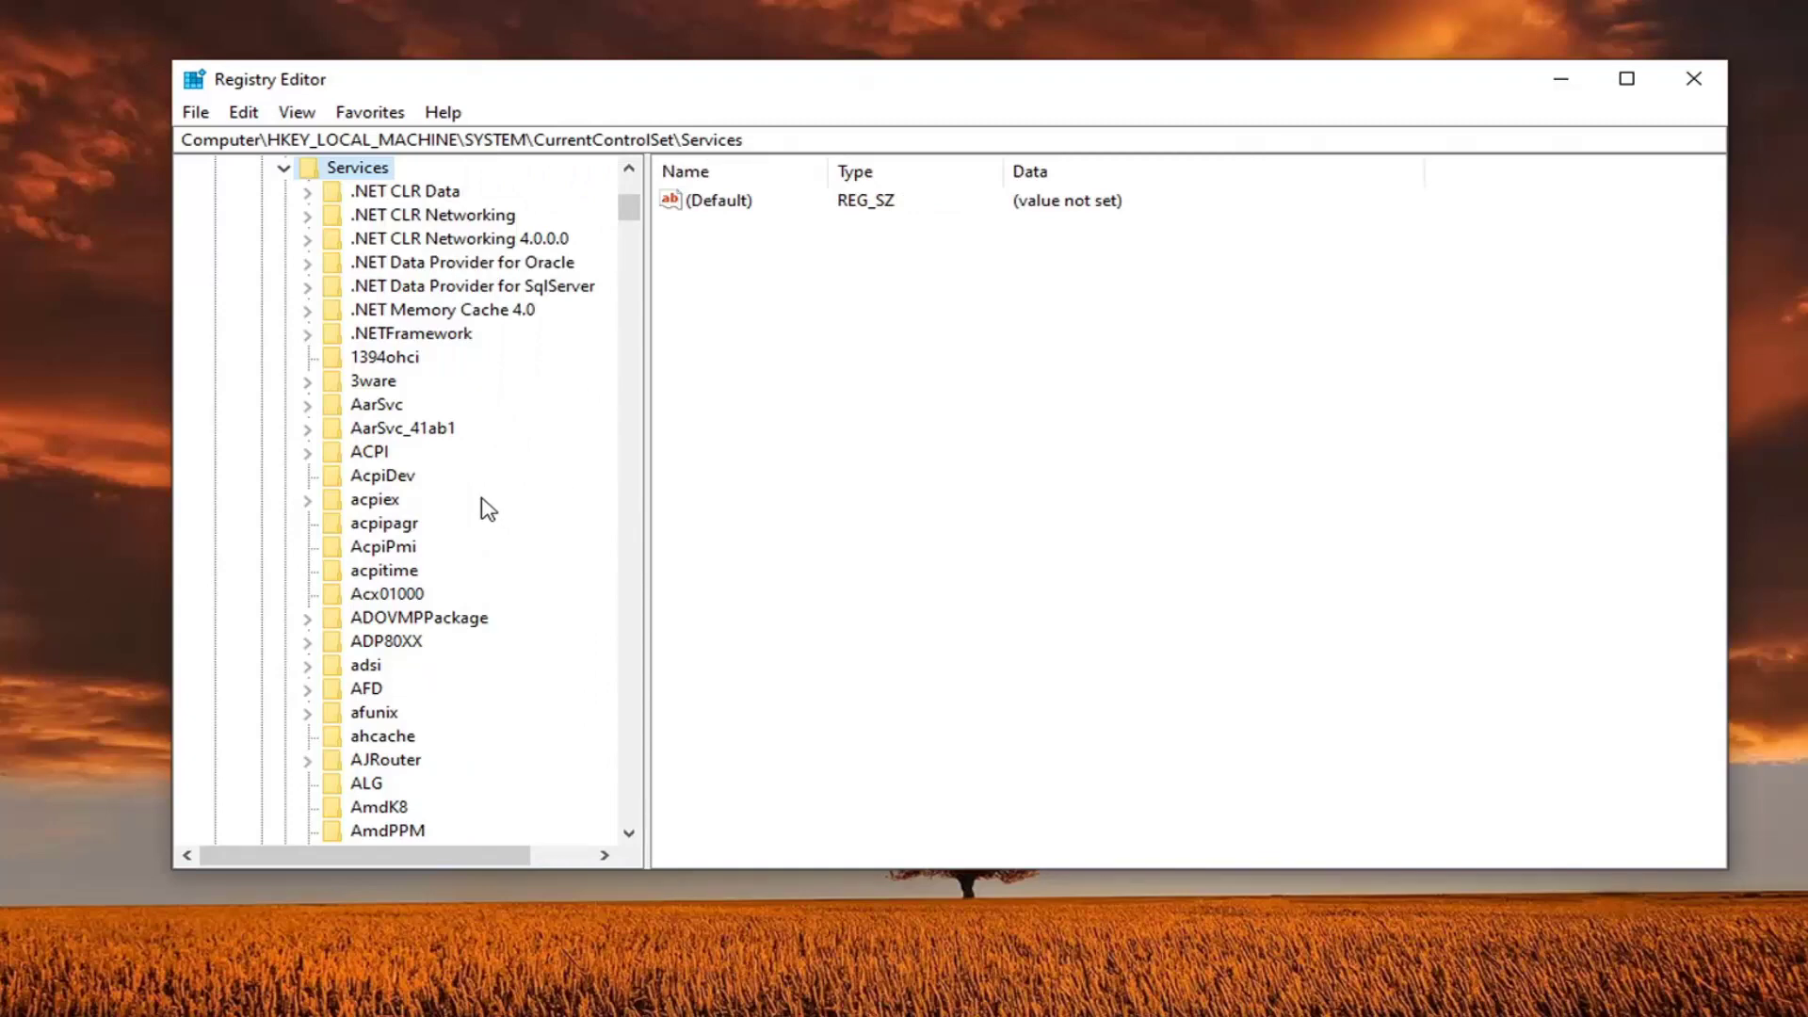
# Step: Scroll down to NlaSvc and expand it and Parameters to reveal Cache and Internet
pyautogui.scroll(-20, 452, 493)
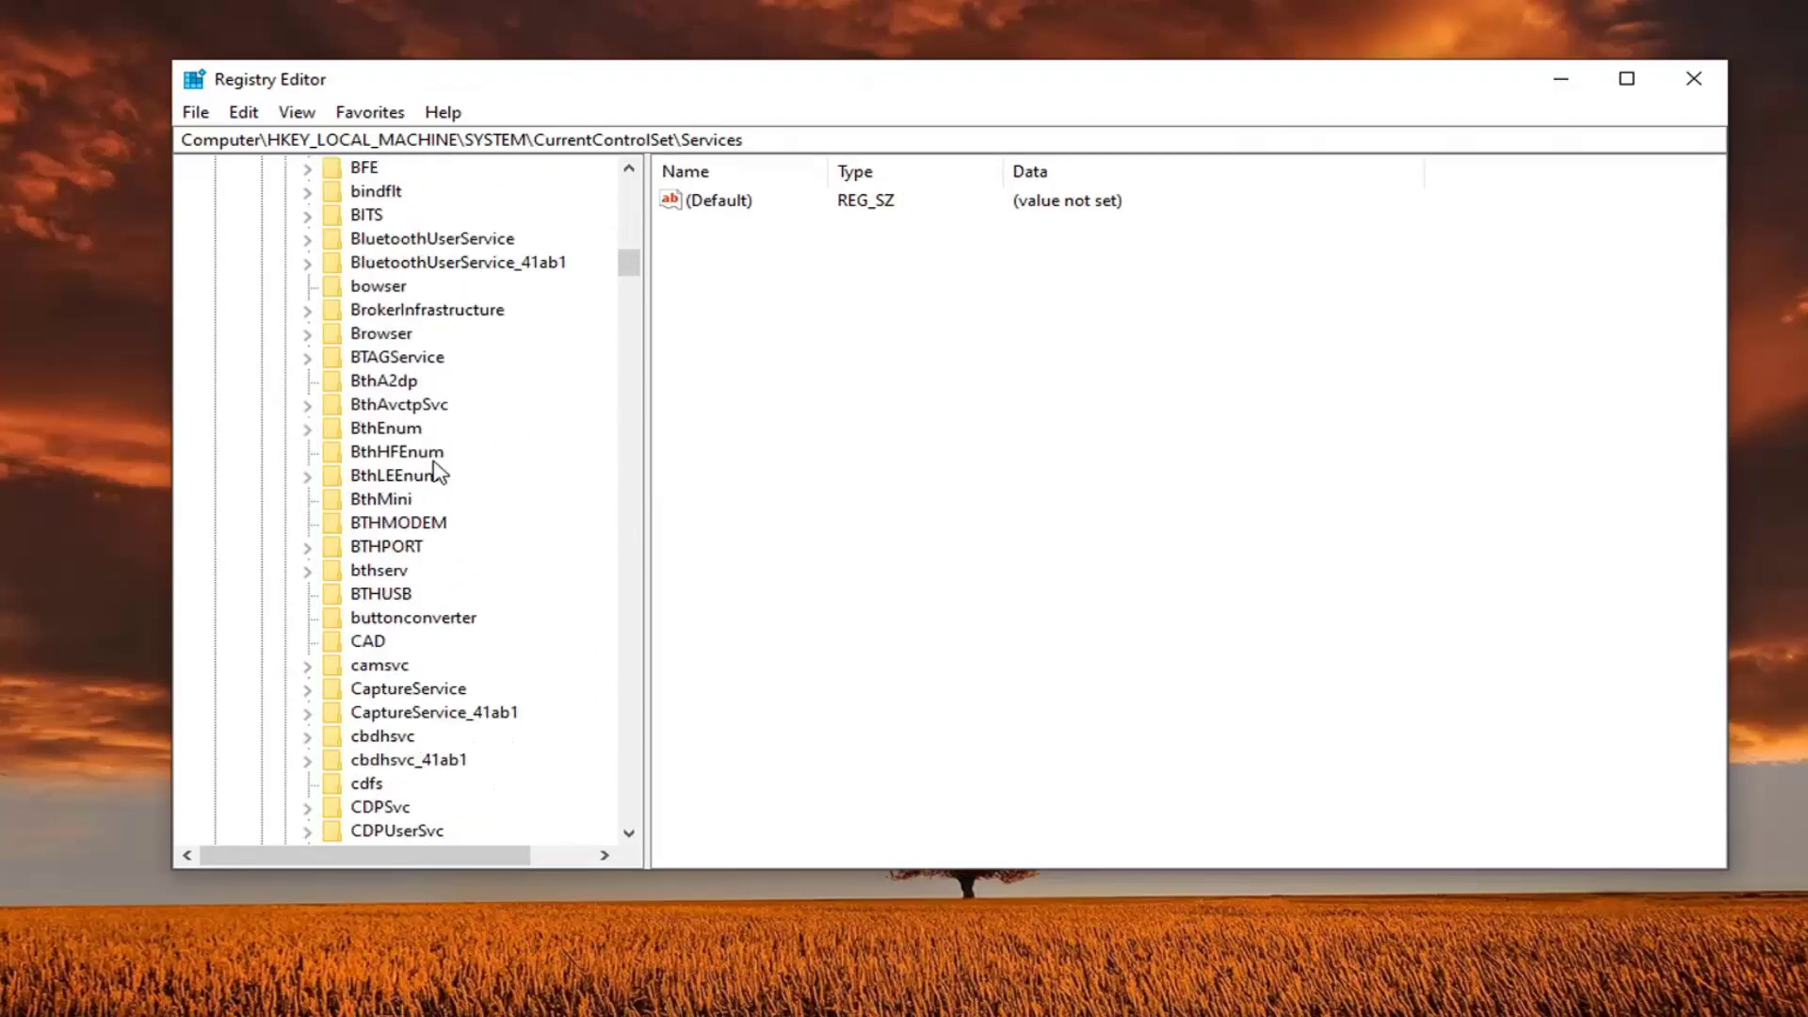
pyautogui.scroll(-20, 432, 460)
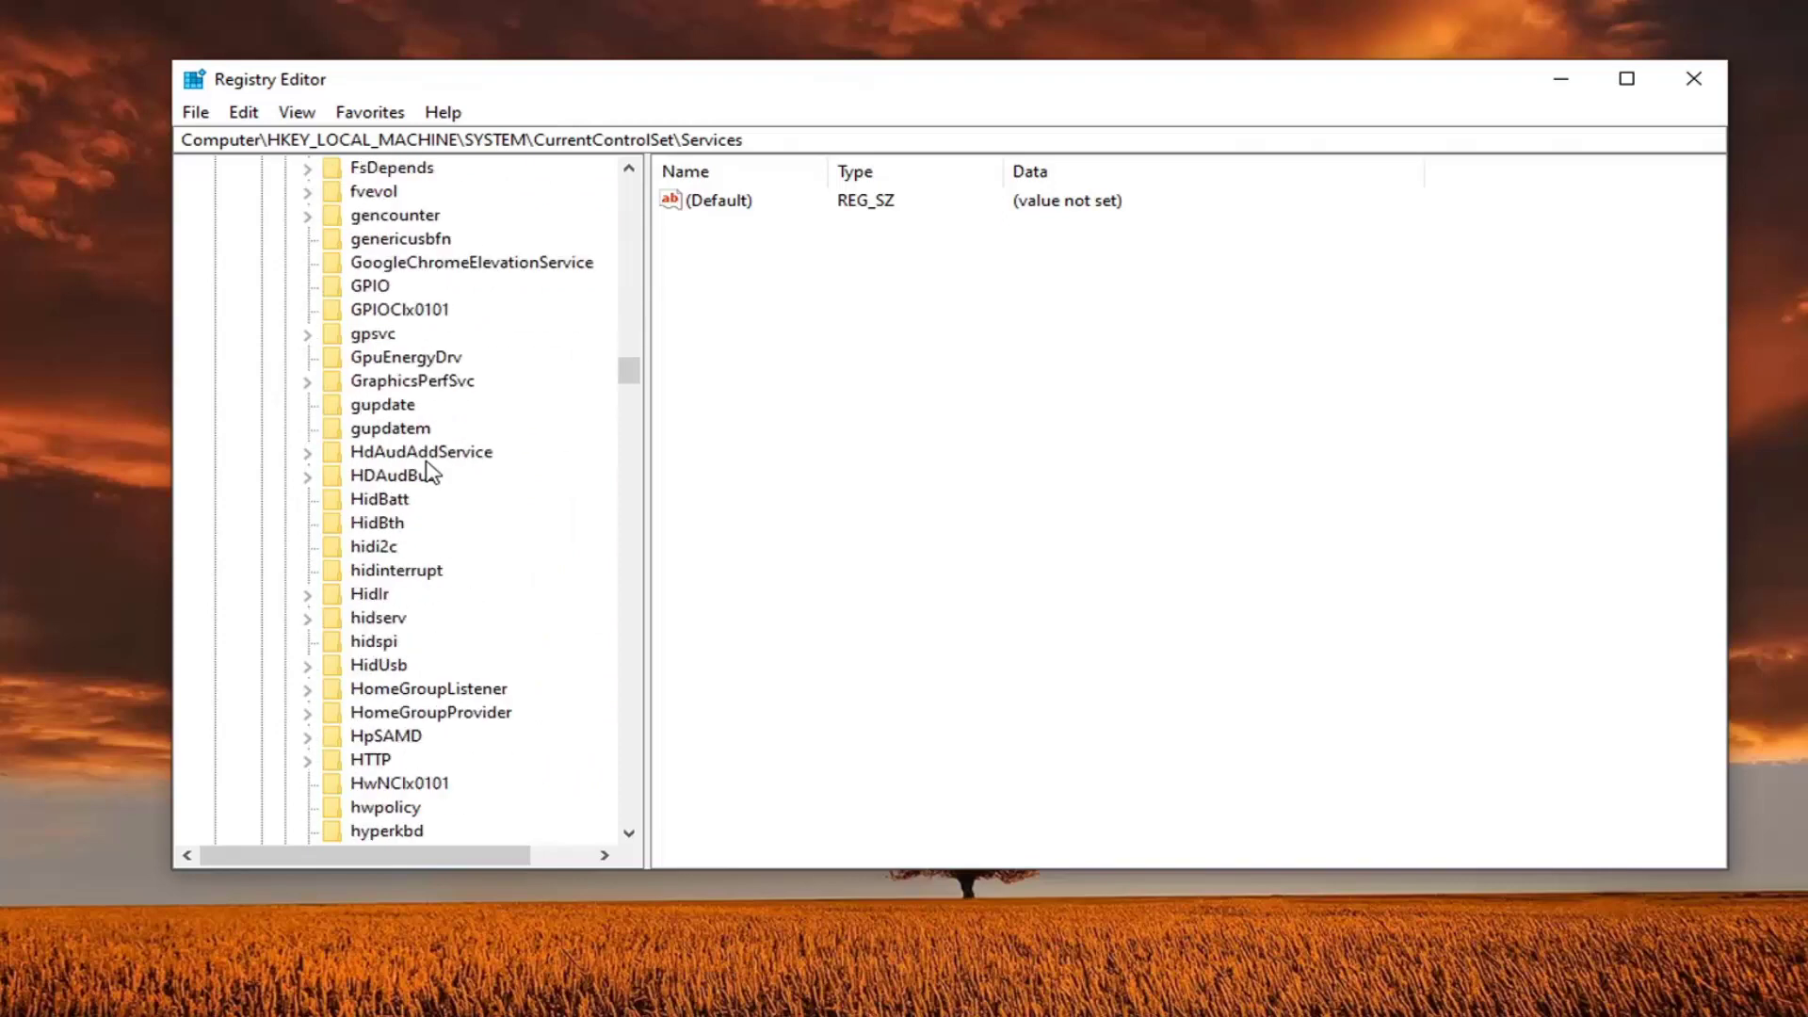
pyautogui.scroll(-20, 429, 476)
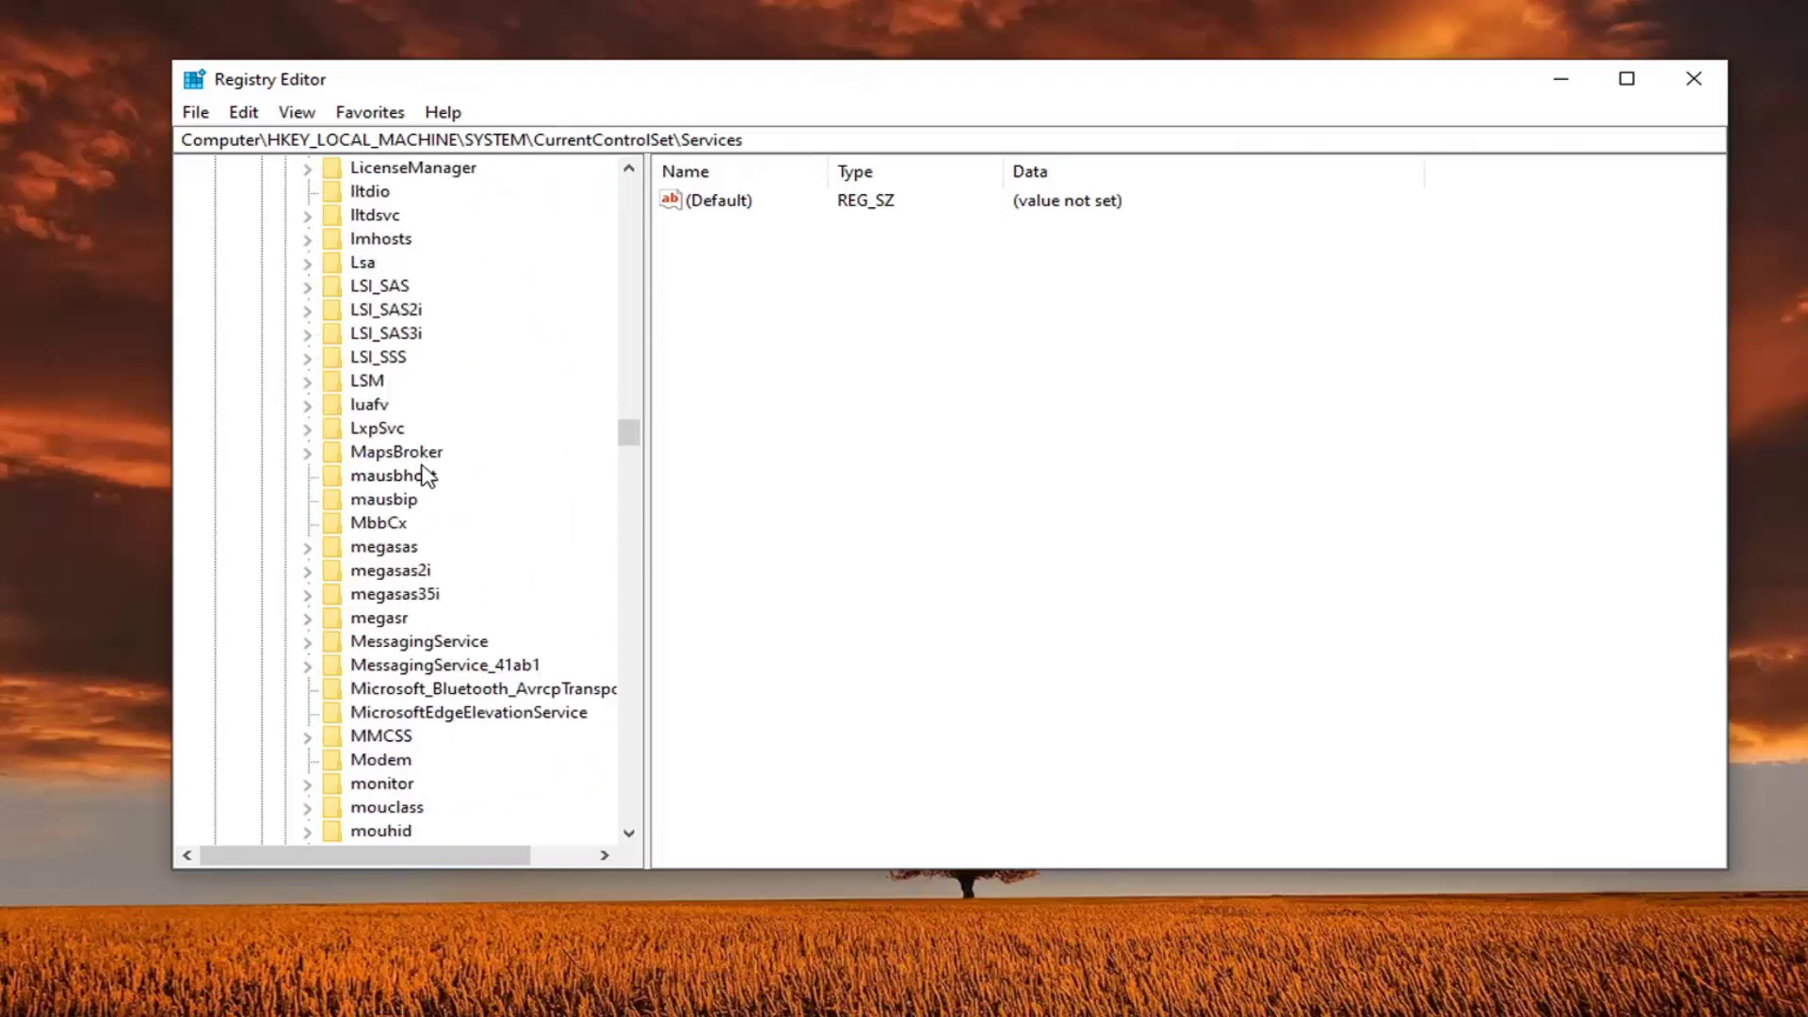
pyautogui.scroll(-7, 426, 577)
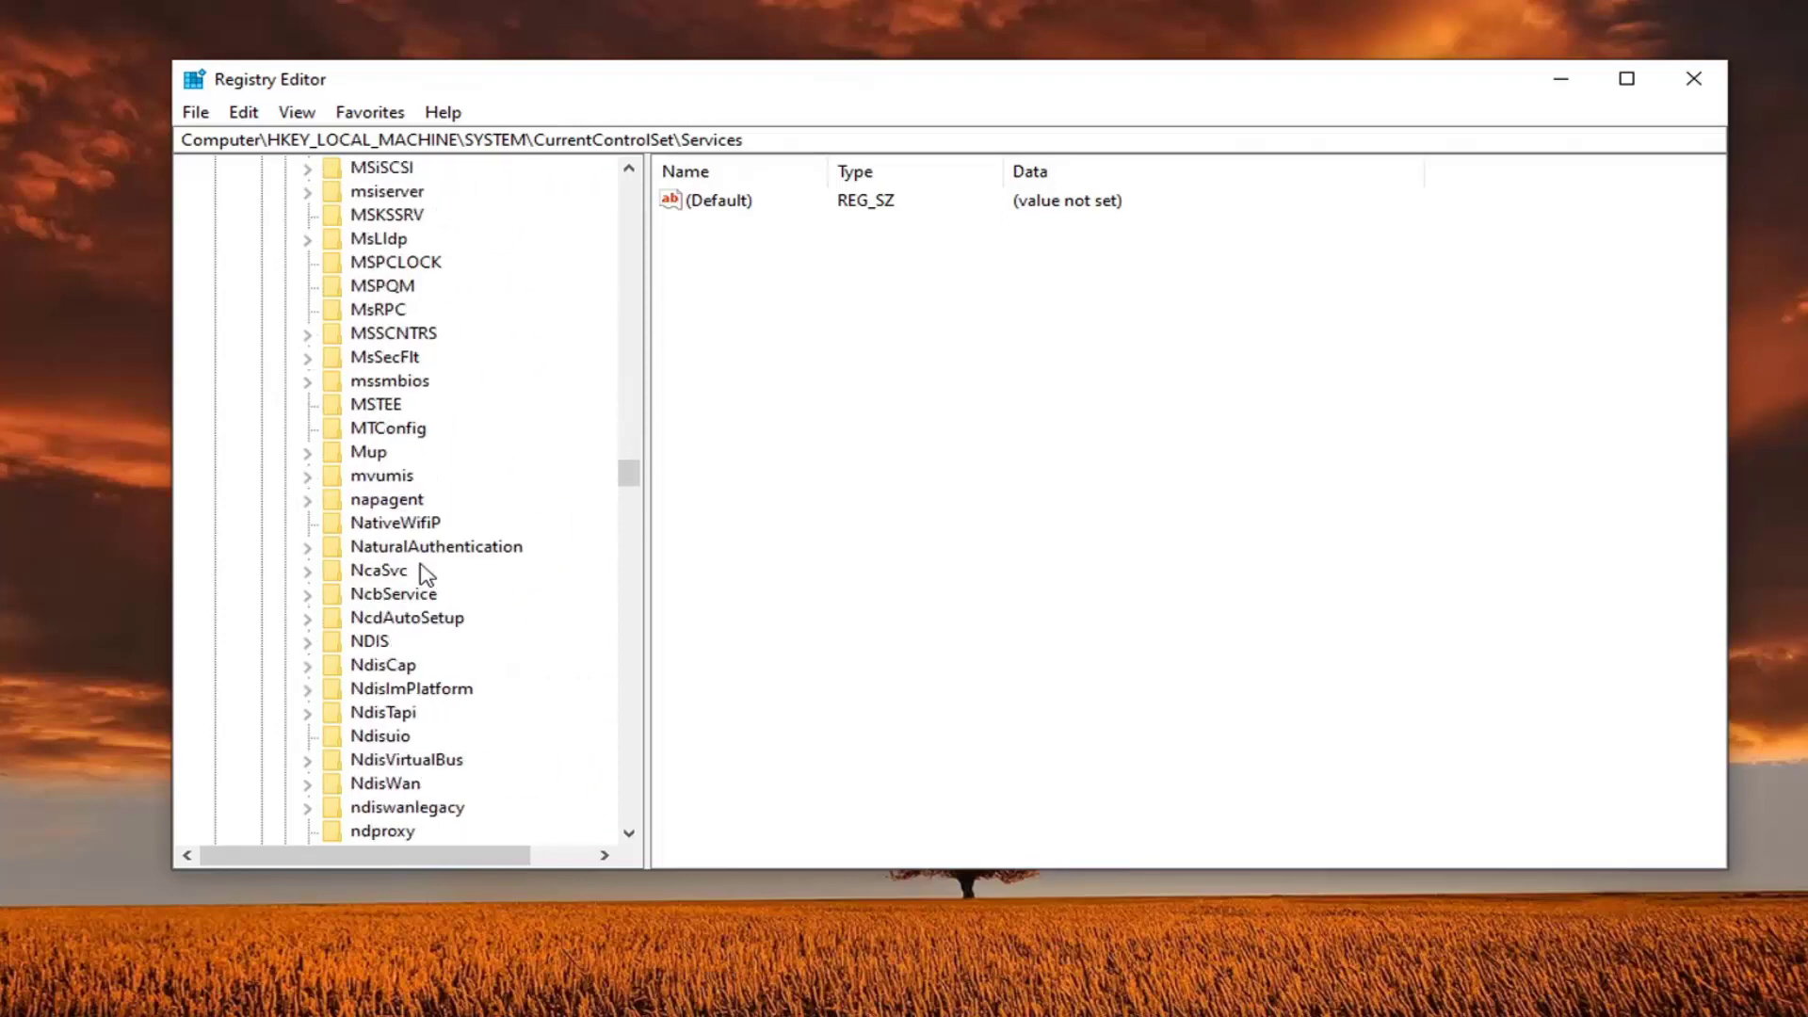
pyautogui.scroll(-7, 426, 576)
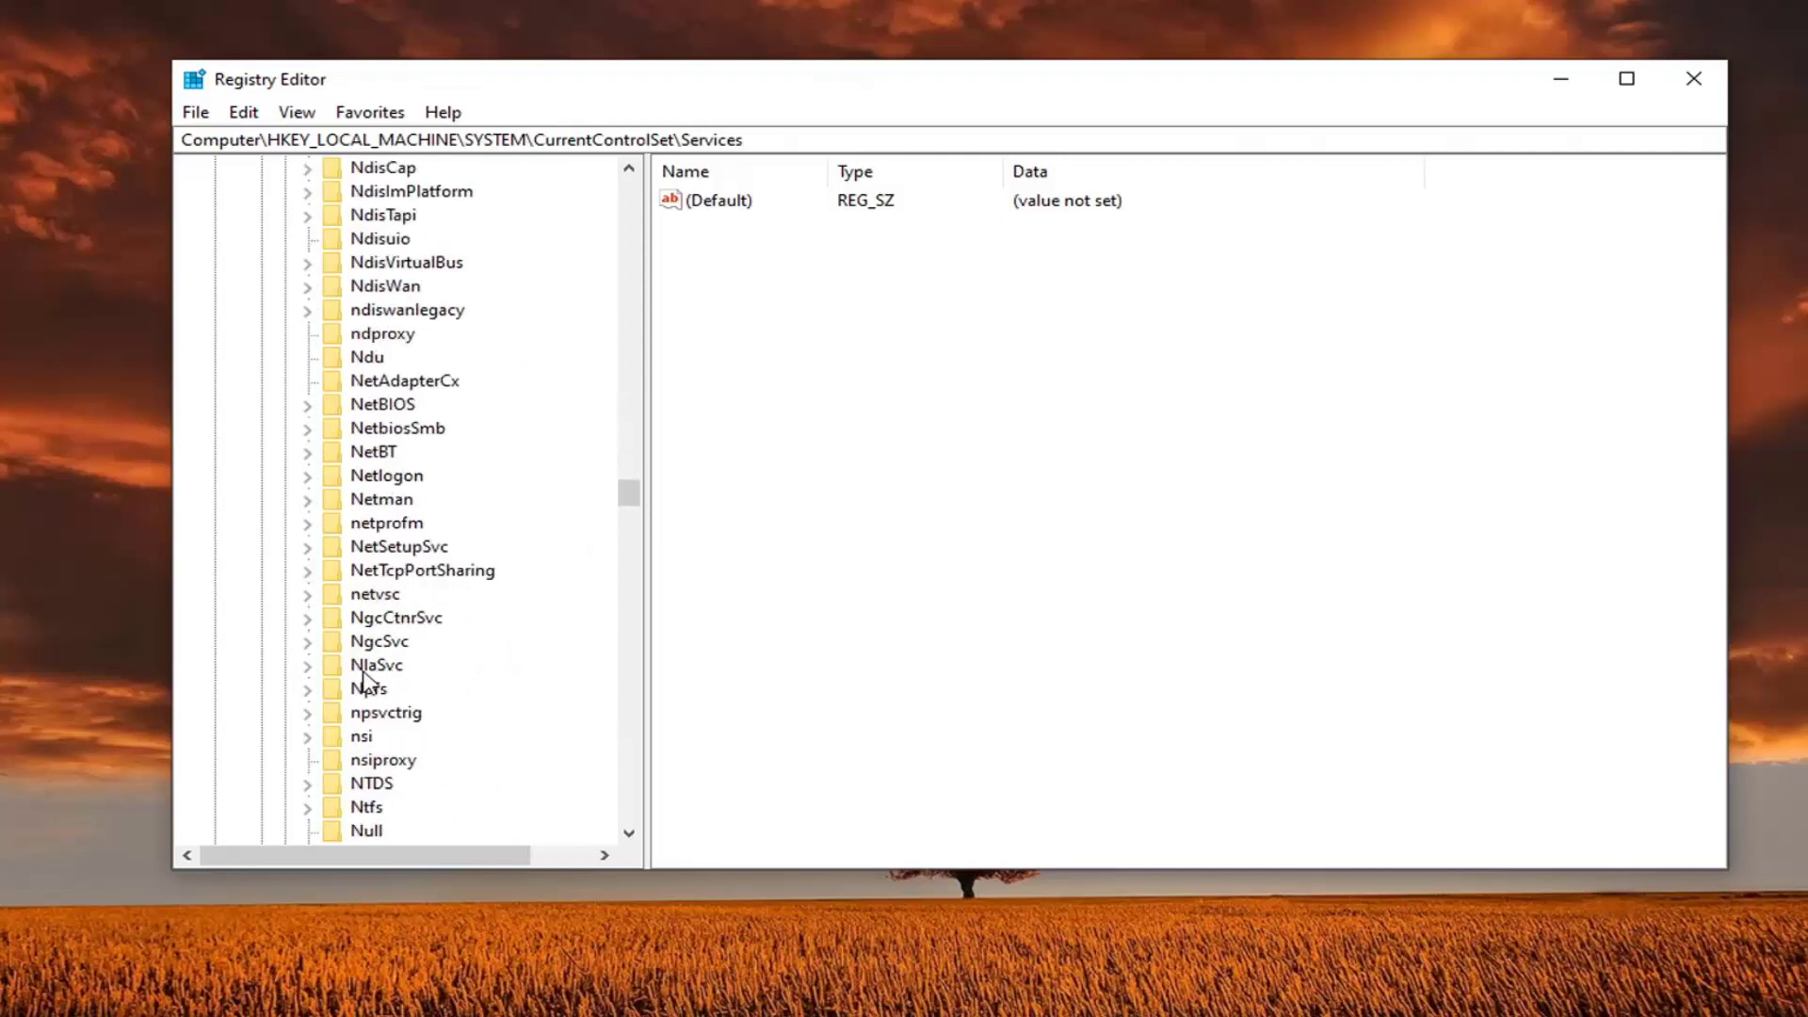
pyautogui.click(376, 666)
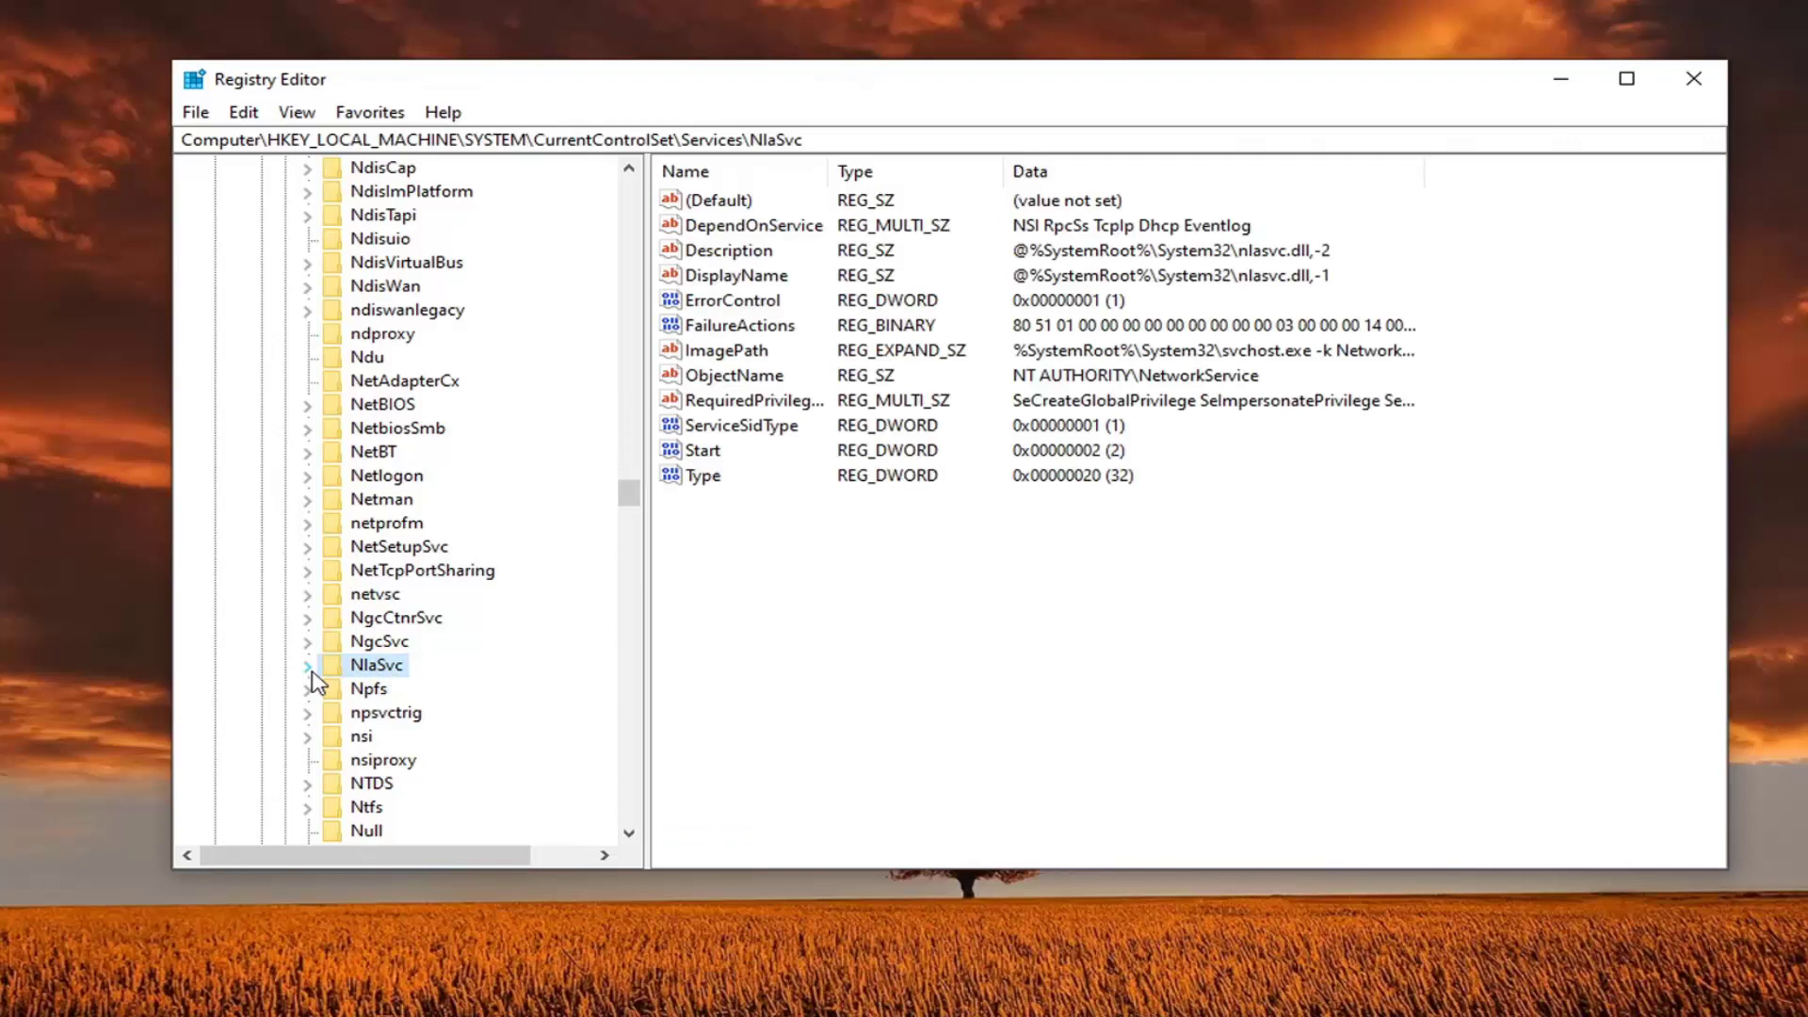
pyautogui.click(309, 669)
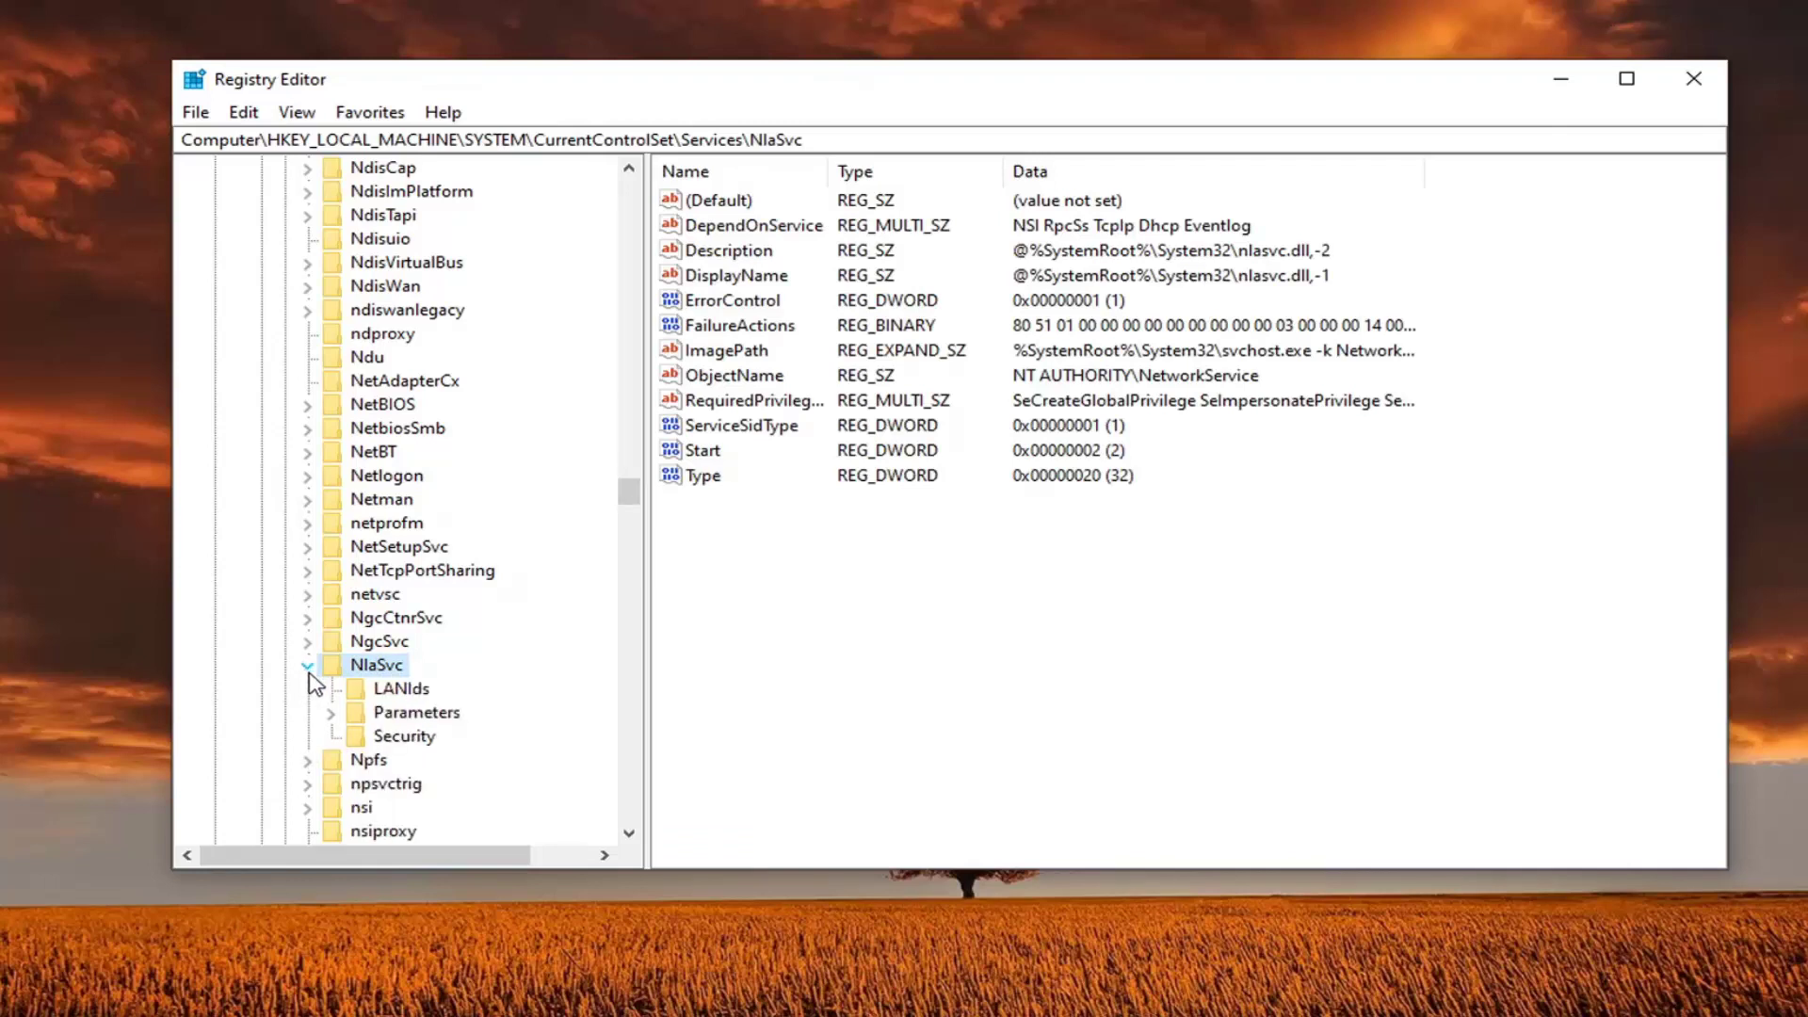
pyautogui.click(331, 714)
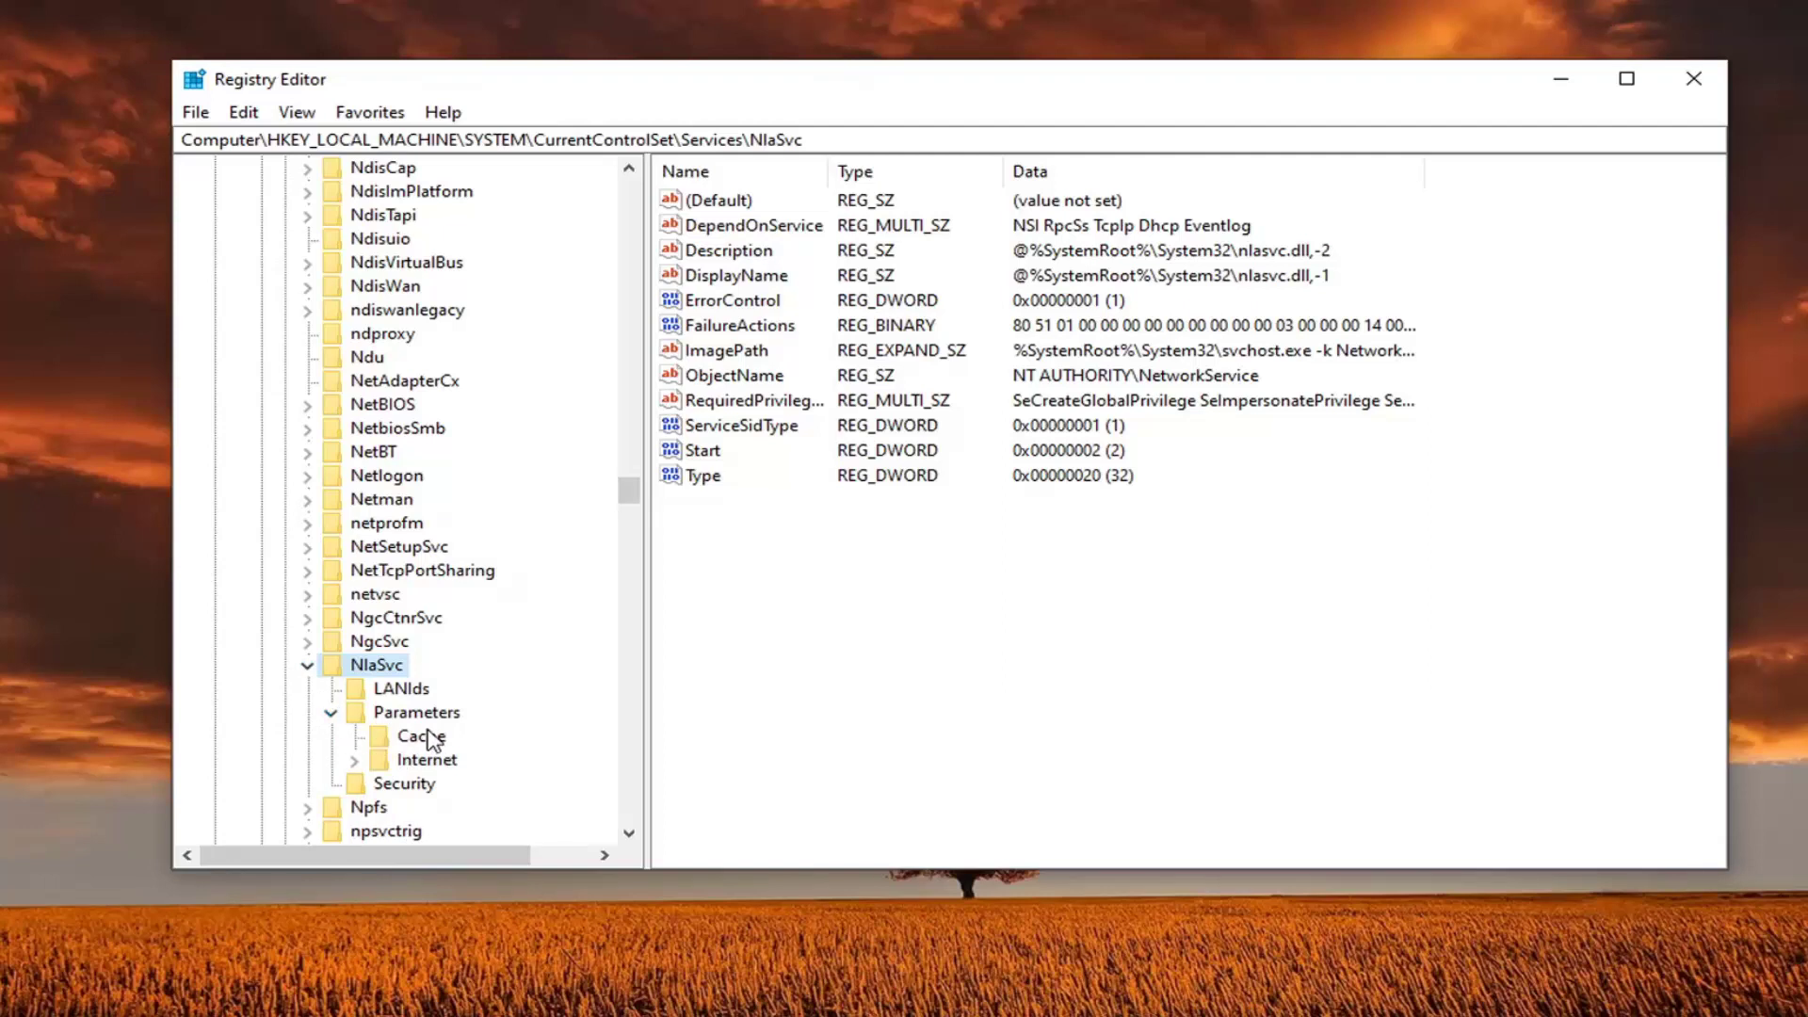
# Step: Change EnableActiveProbing in the Internet key from 1 to 0
pyautogui.click(425, 761)
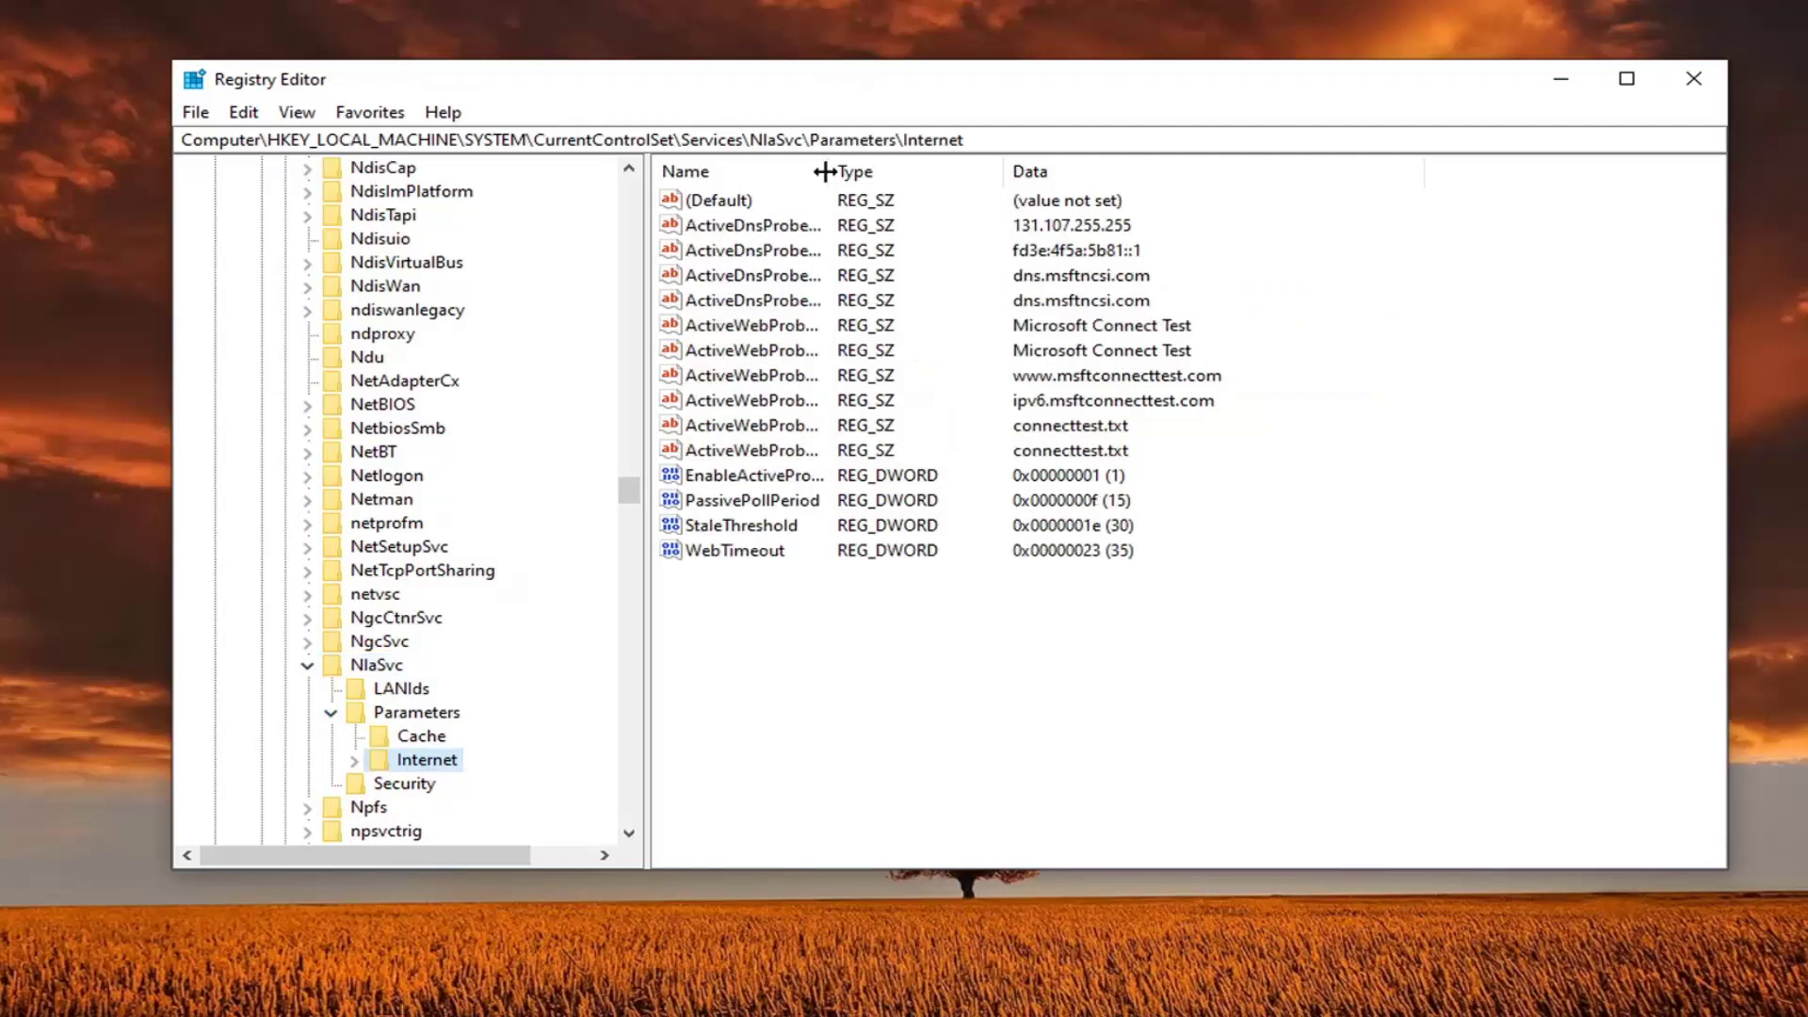
pyautogui.moveTo(827, 171); pyautogui.dragTo(957, 200)
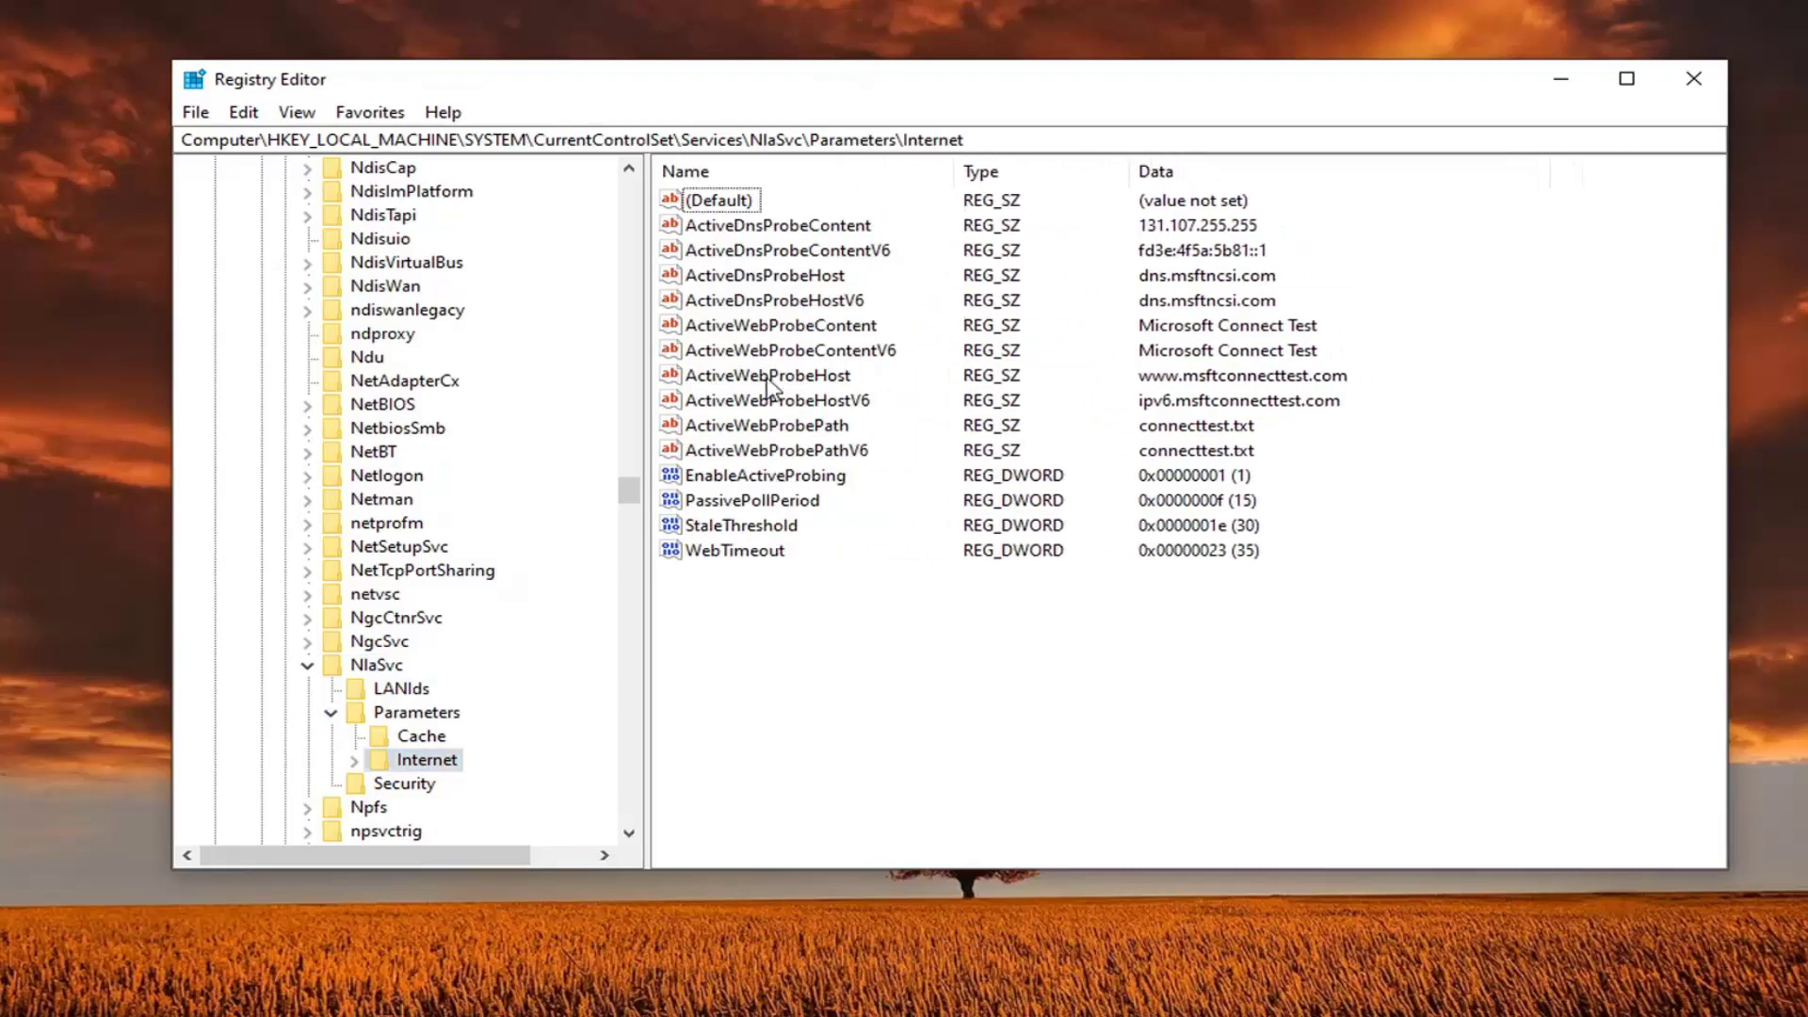
pyautogui.click(750, 476)
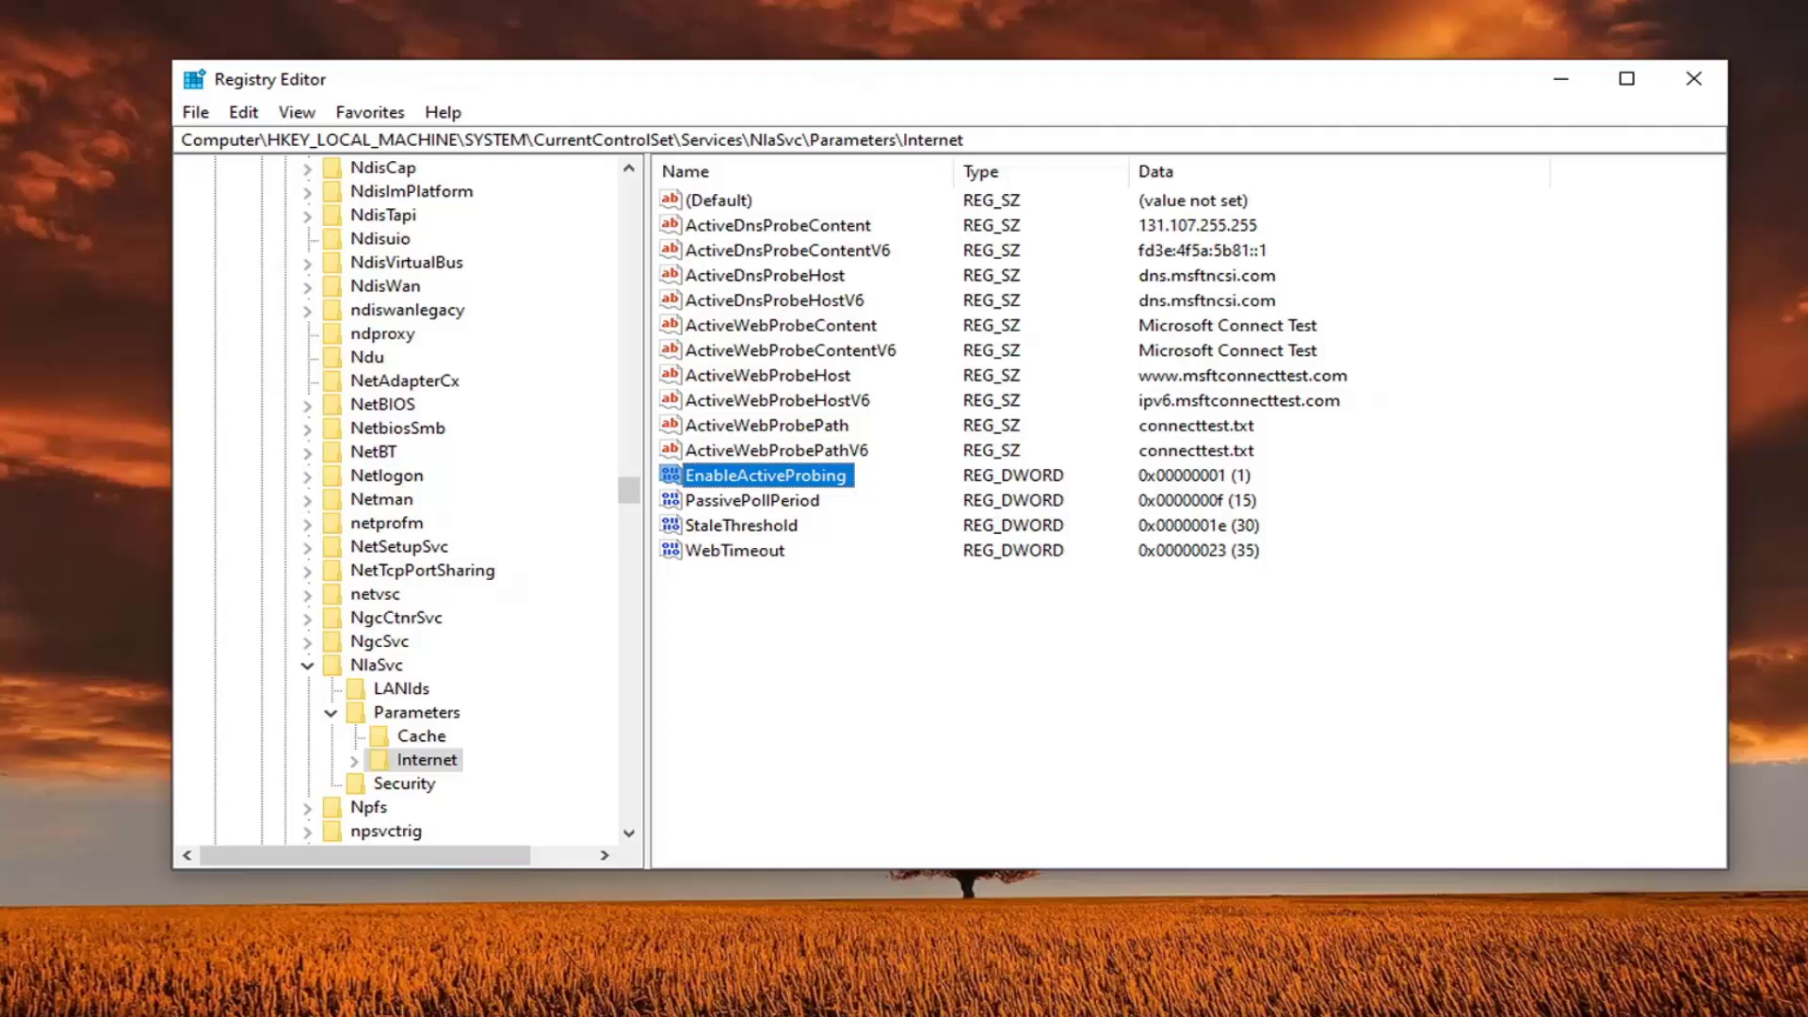
pyautogui.doubleClick(800, 477)
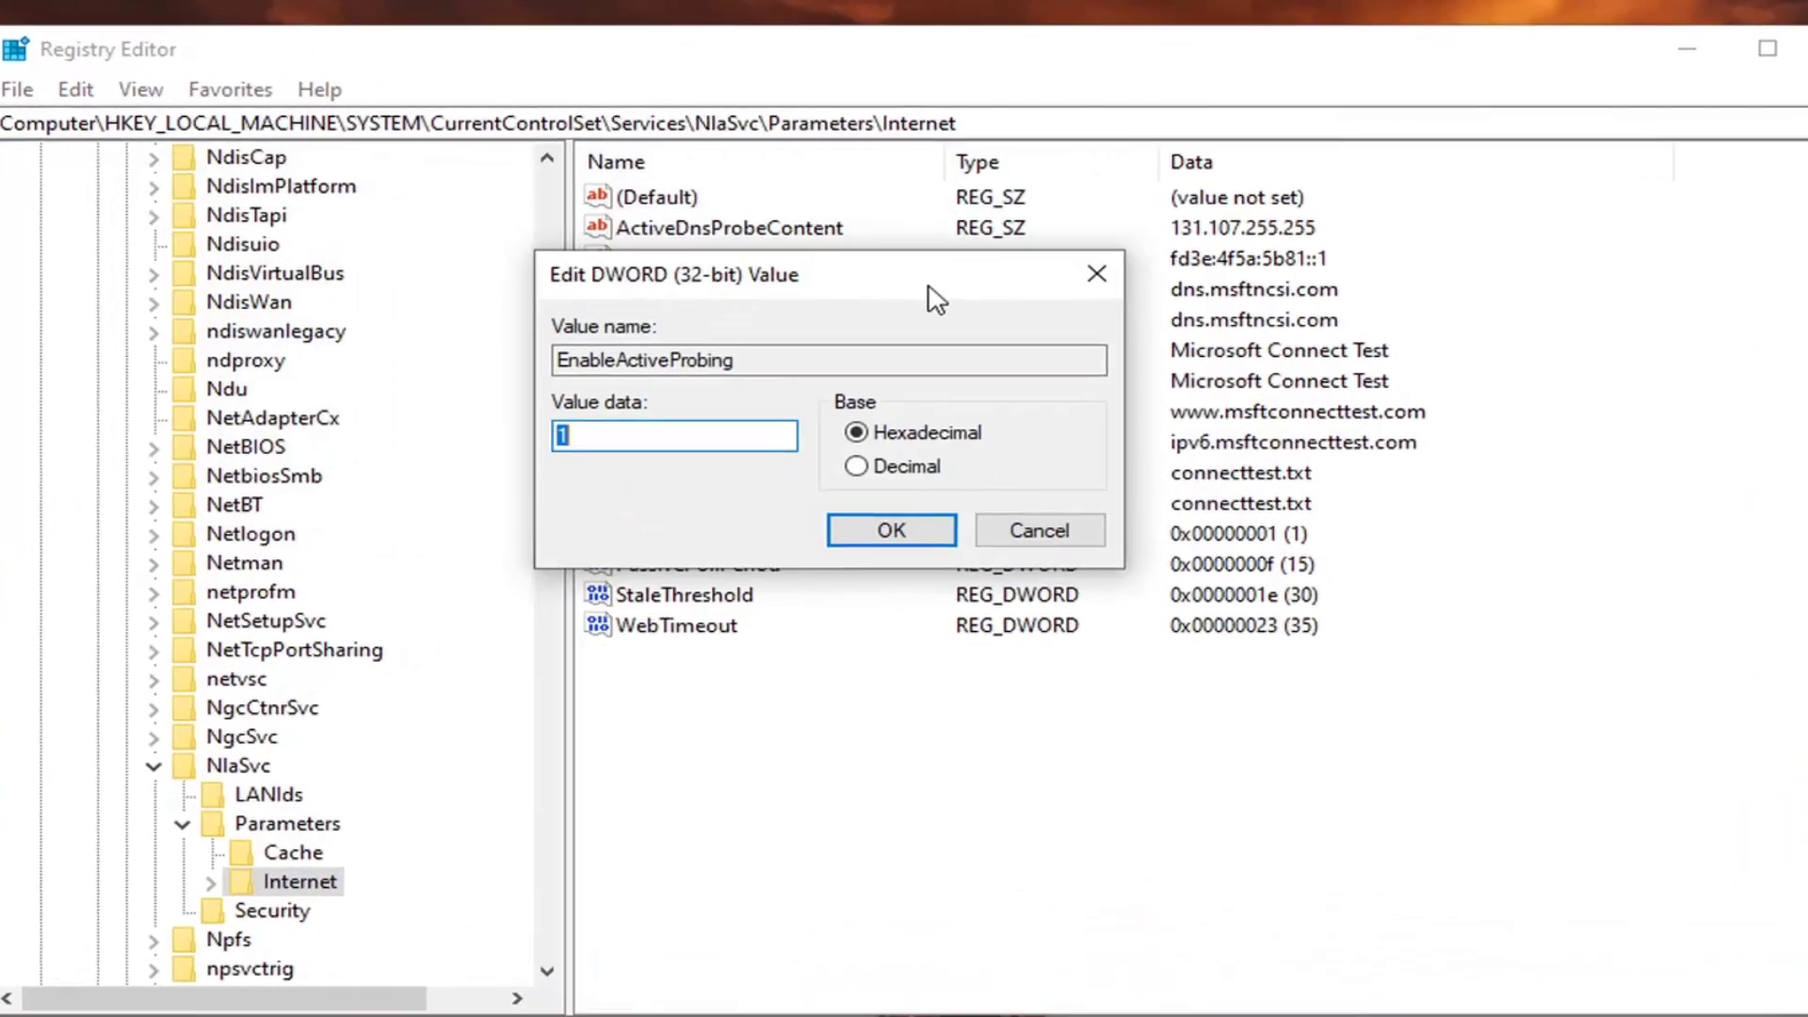
pyautogui.click(320, 341)
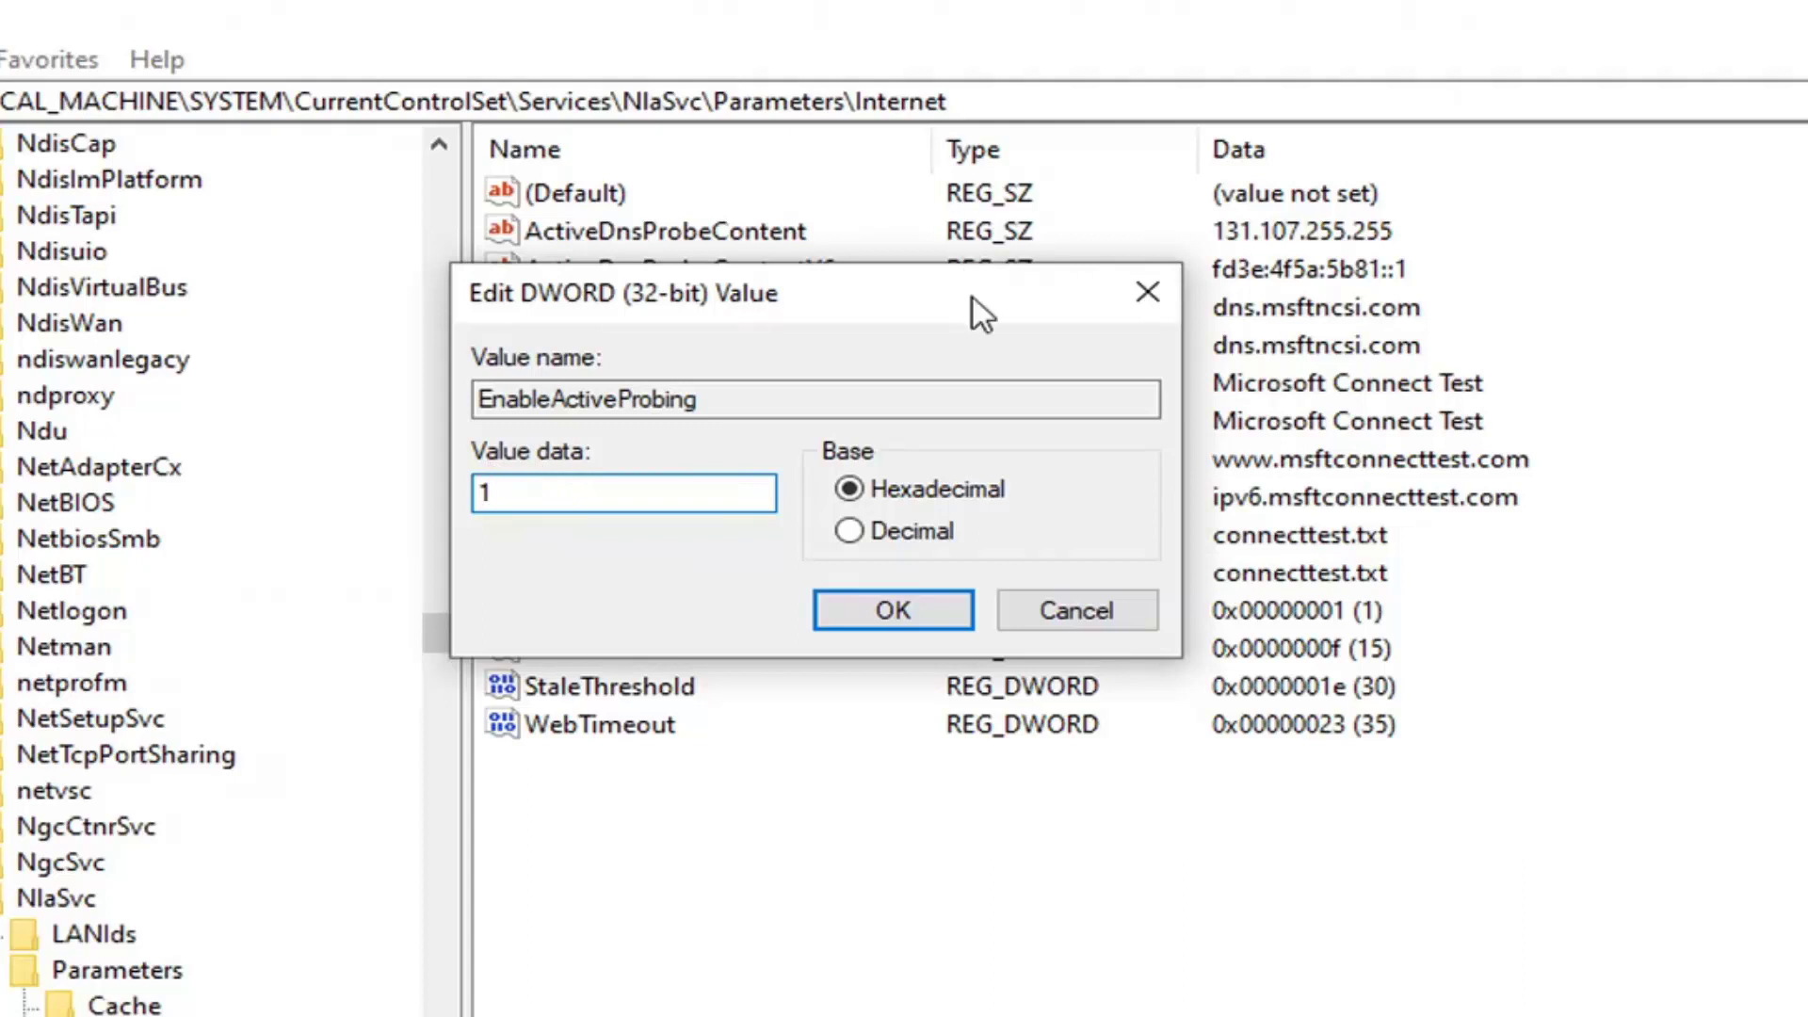
pyautogui.hotkey('ctrl', 'a')
pyautogui.write('0')
pyautogui.click(904, 617)
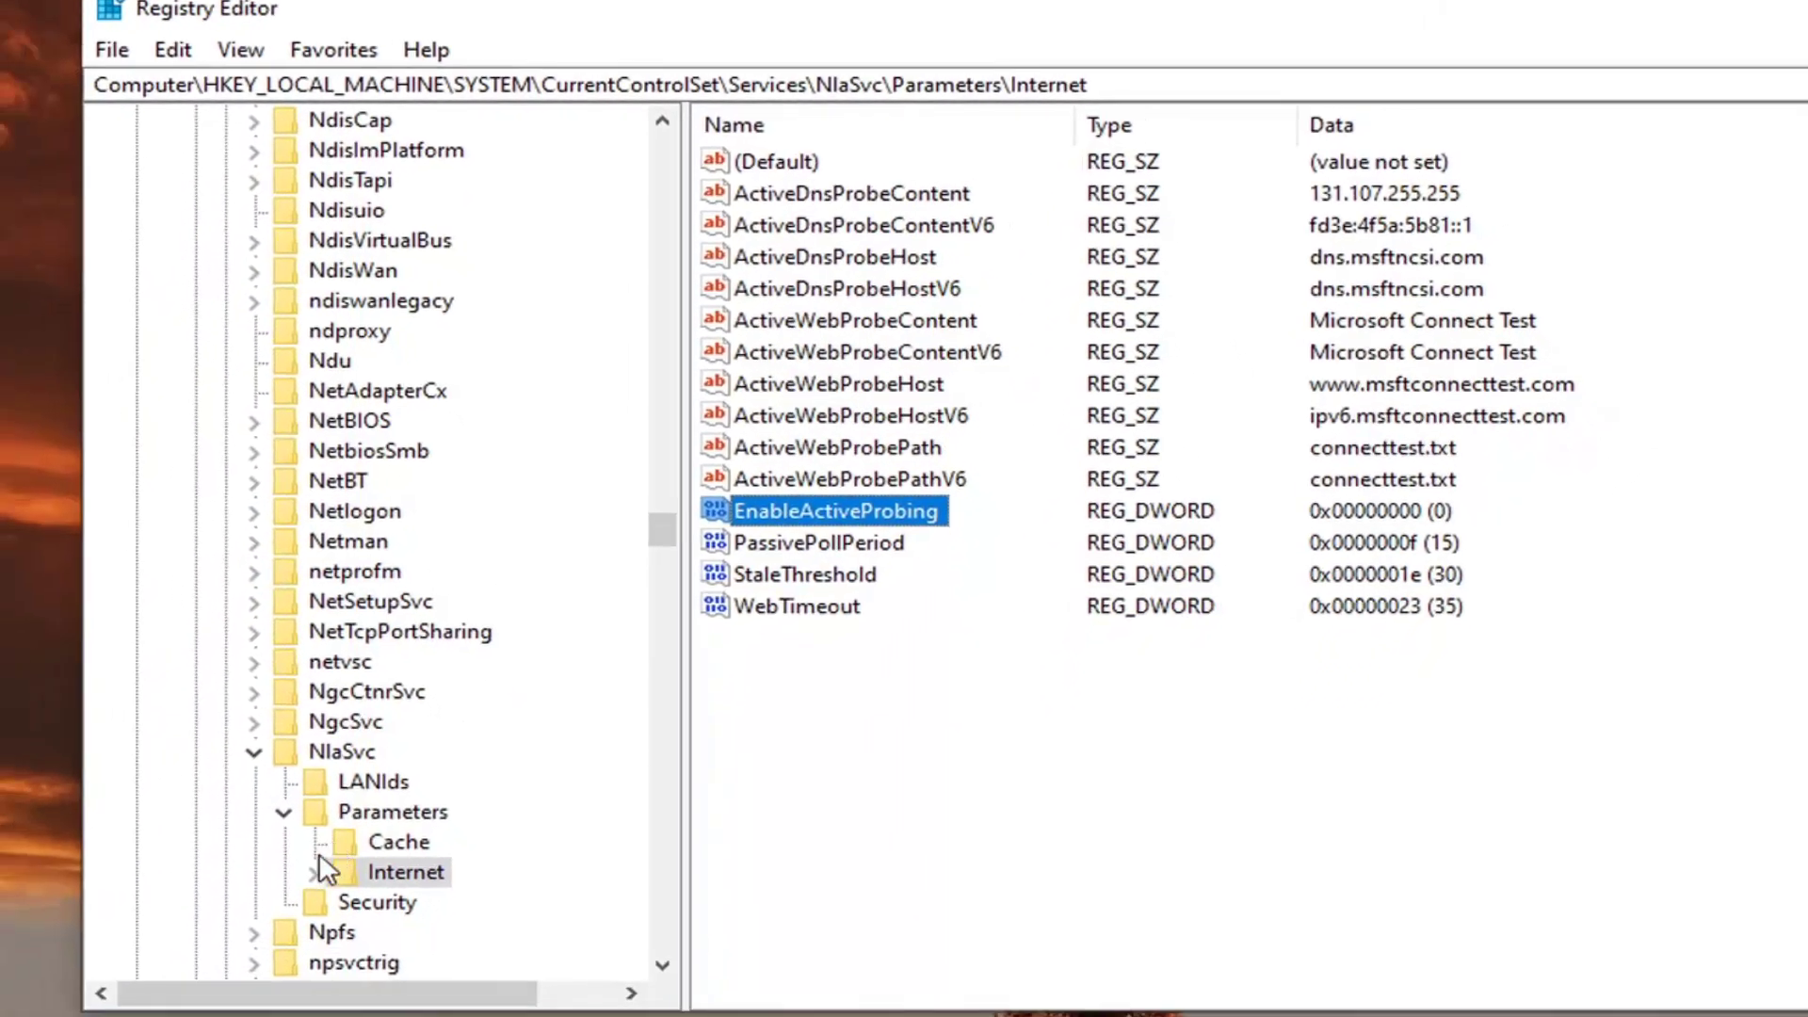
# Step: Collapse Parameters, NlaSvc, Services, CurrentControlSet and SYSTEM back up to HKEY_LOCAL_MACHINE
pyautogui.click(284, 812)
pyautogui.click(253, 751)
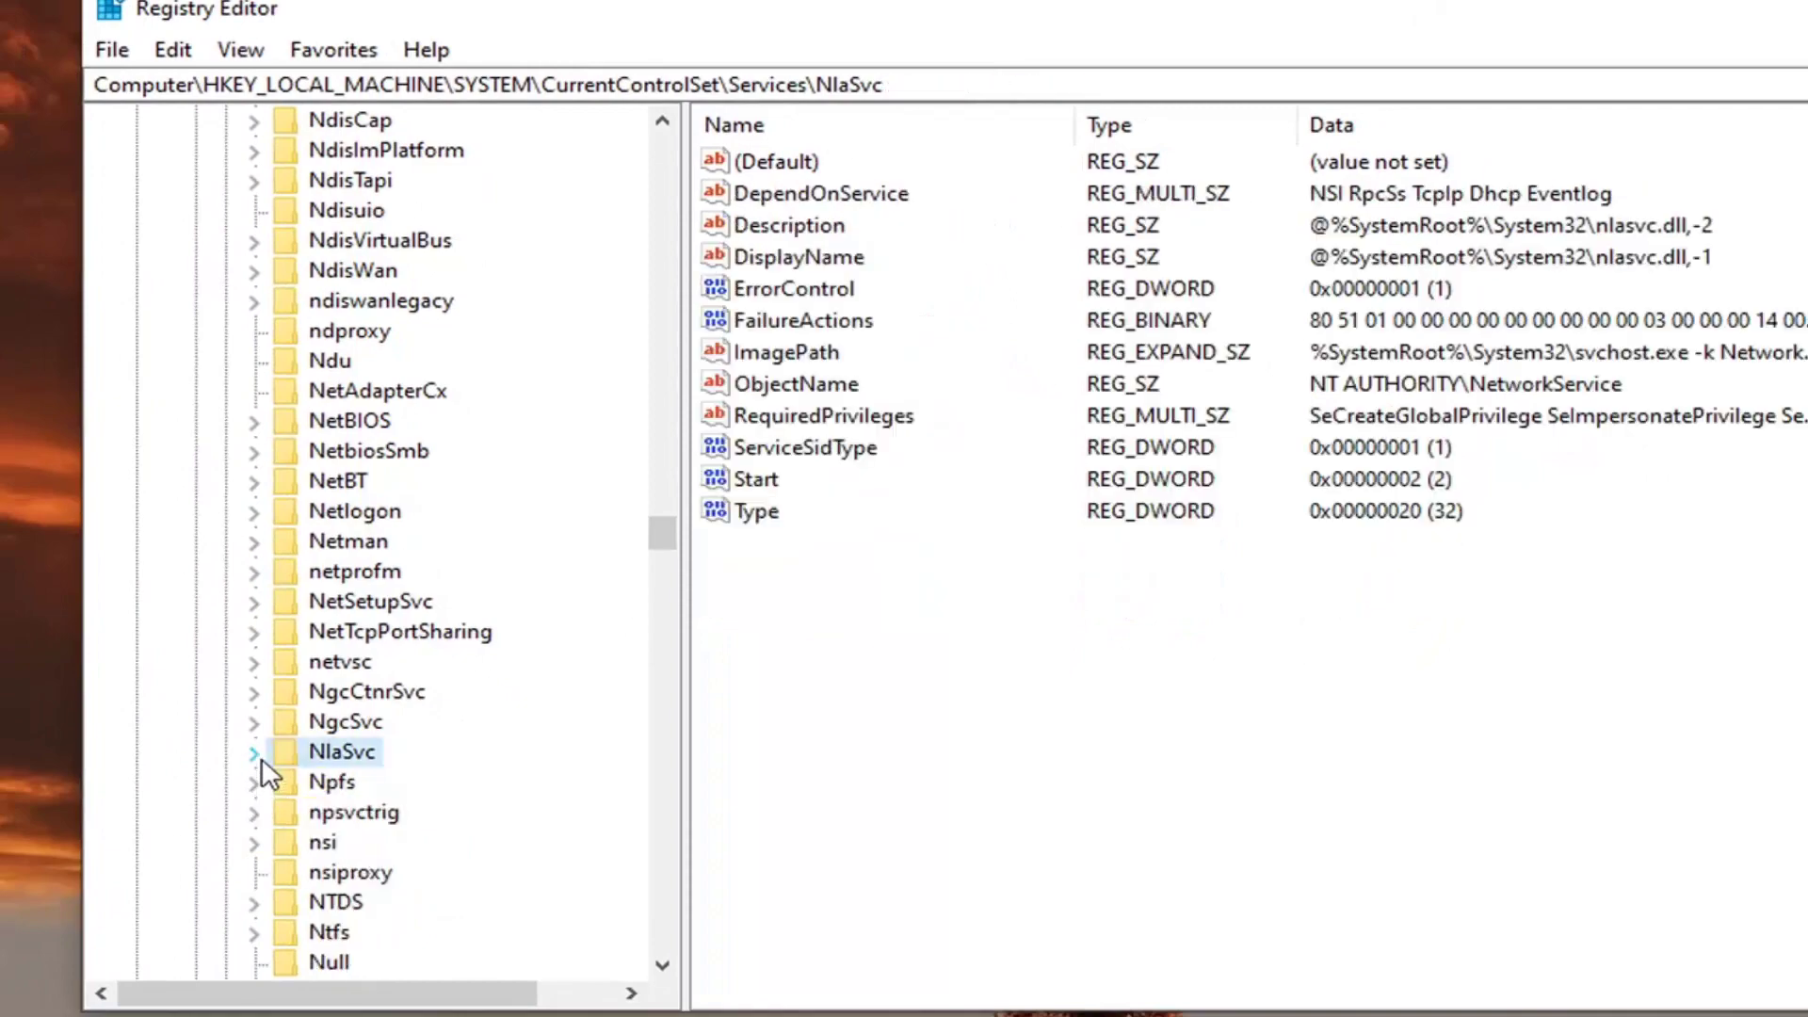
pyautogui.scroll(20, 594, 518)
pyautogui.scroll(-12, 594, 518)
pyautogui.scroll(9, 625, 634)
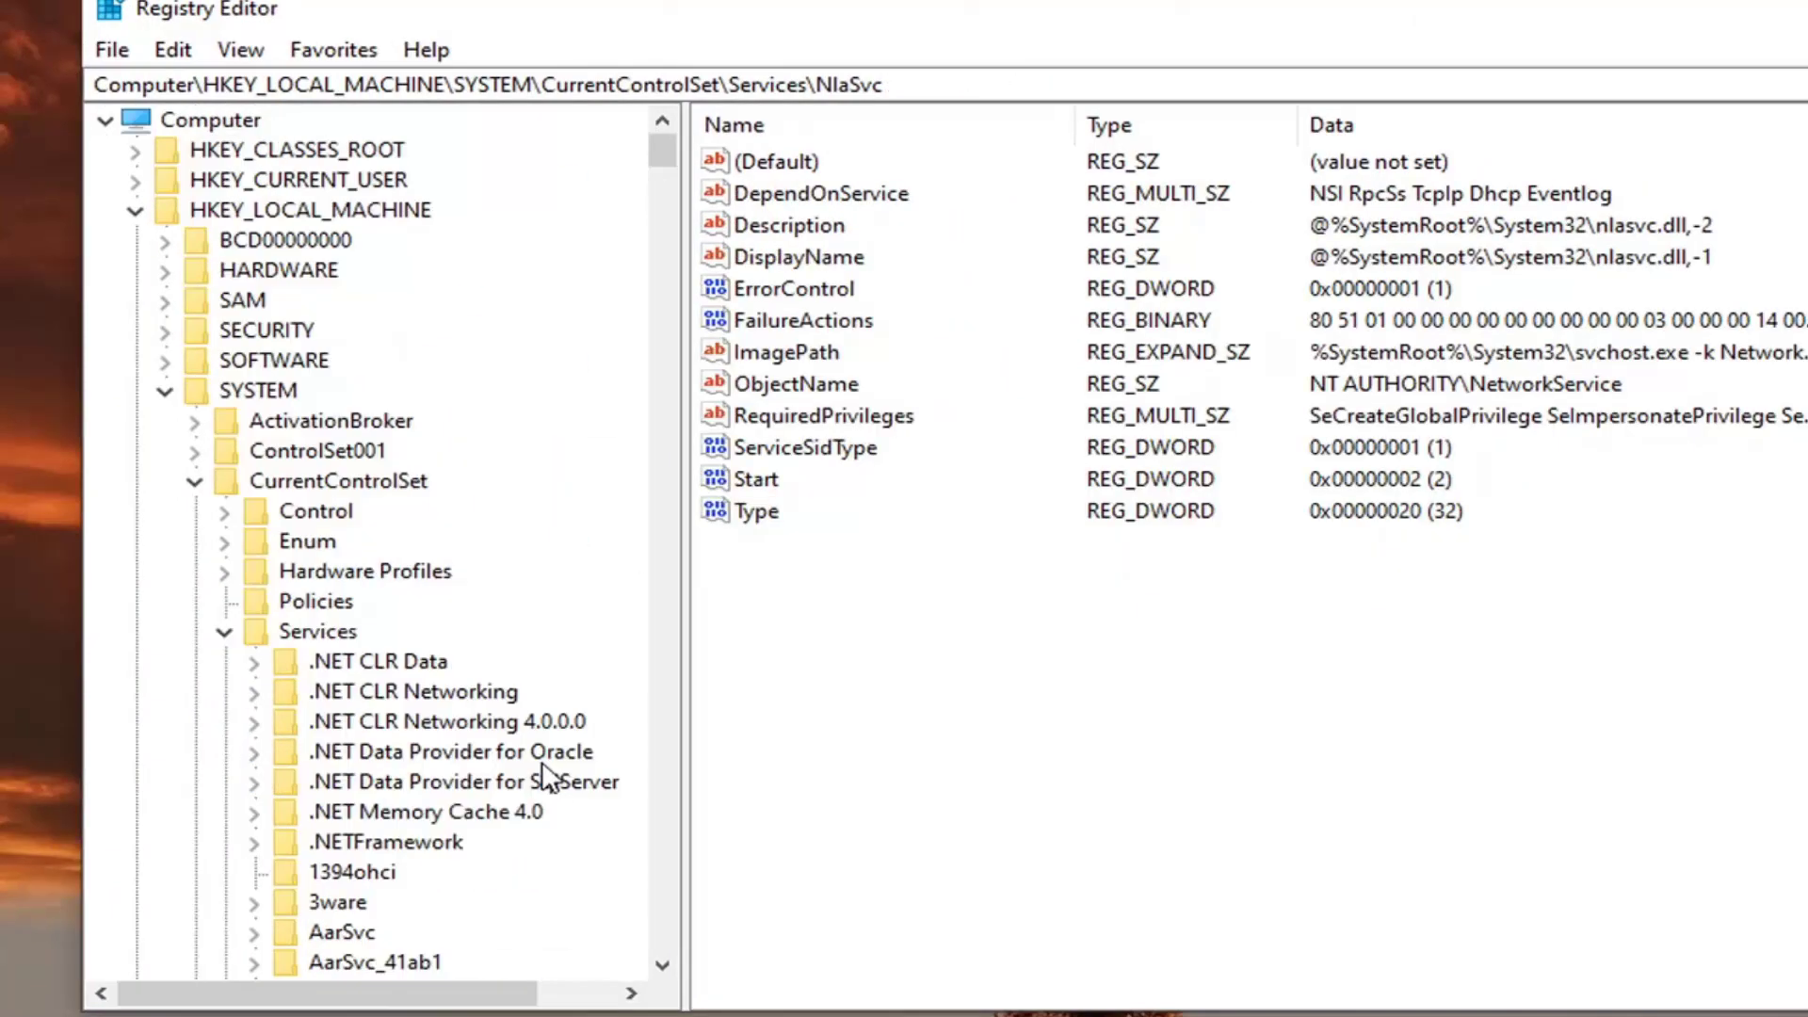
pyautogui.click(226, 633)
pyautogui.click(195, 482)
pyautogui.click(165, 389)
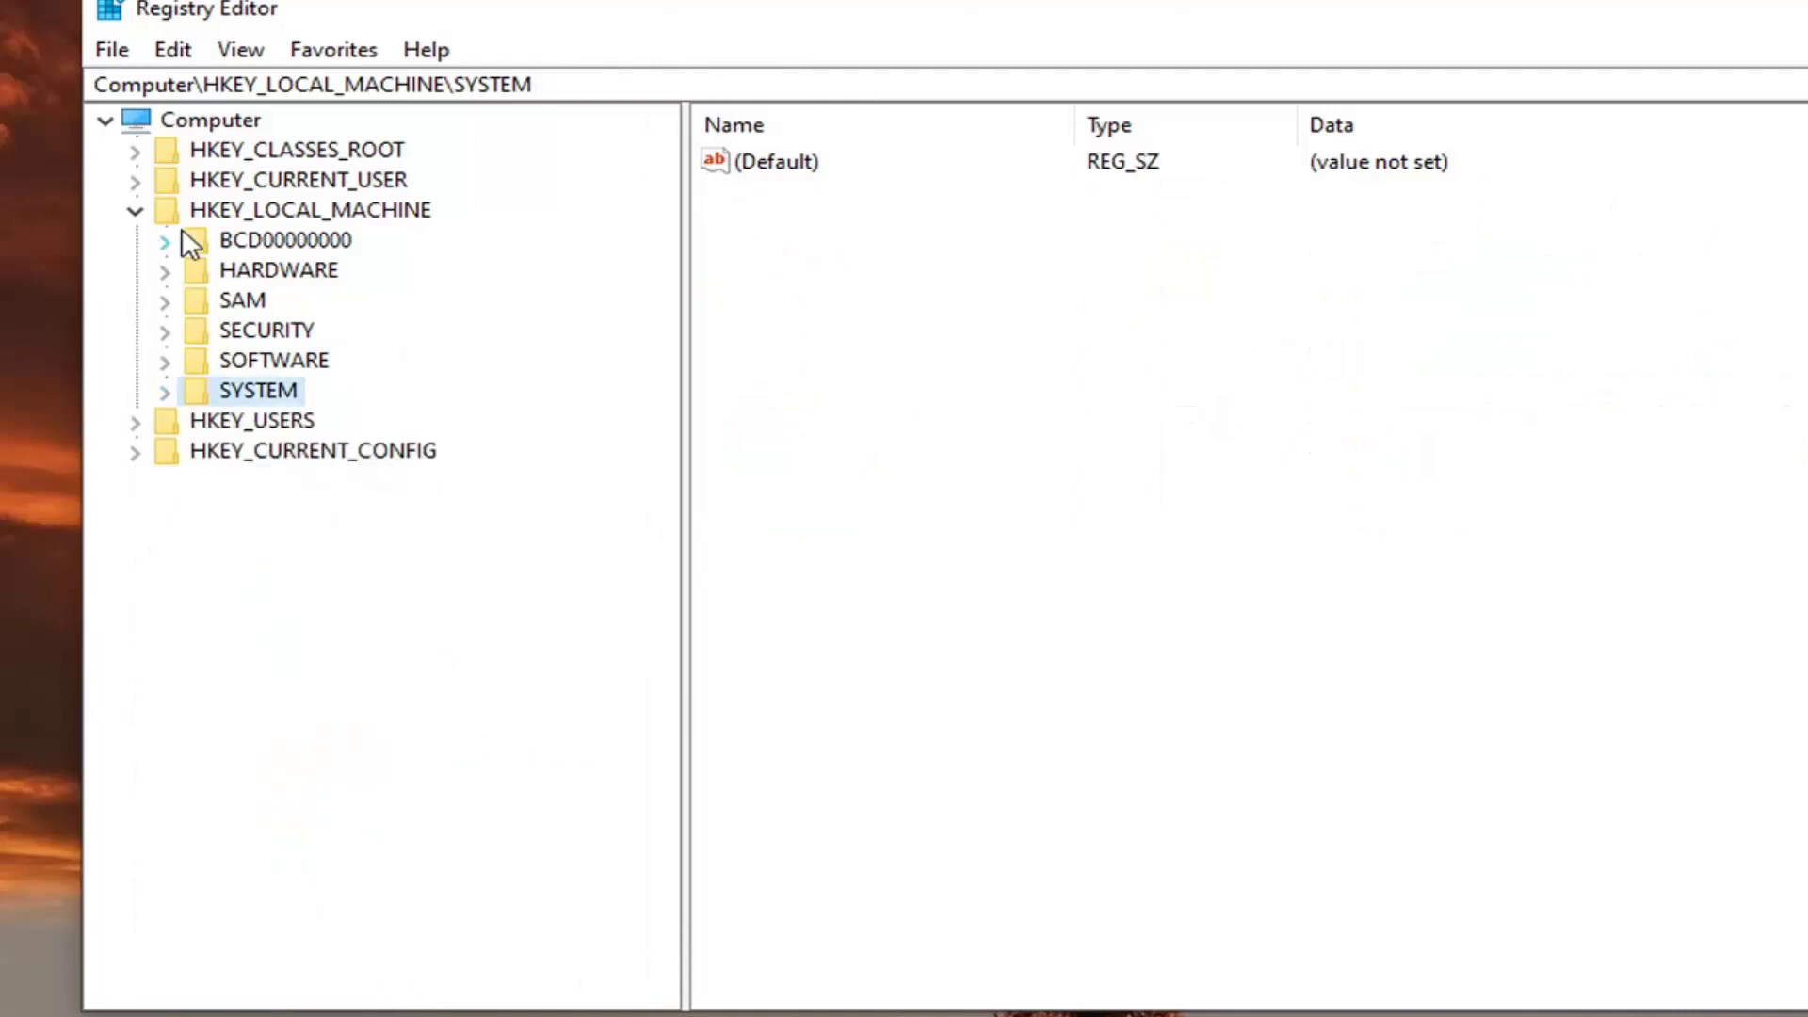
pyautogui.click(250, 218)
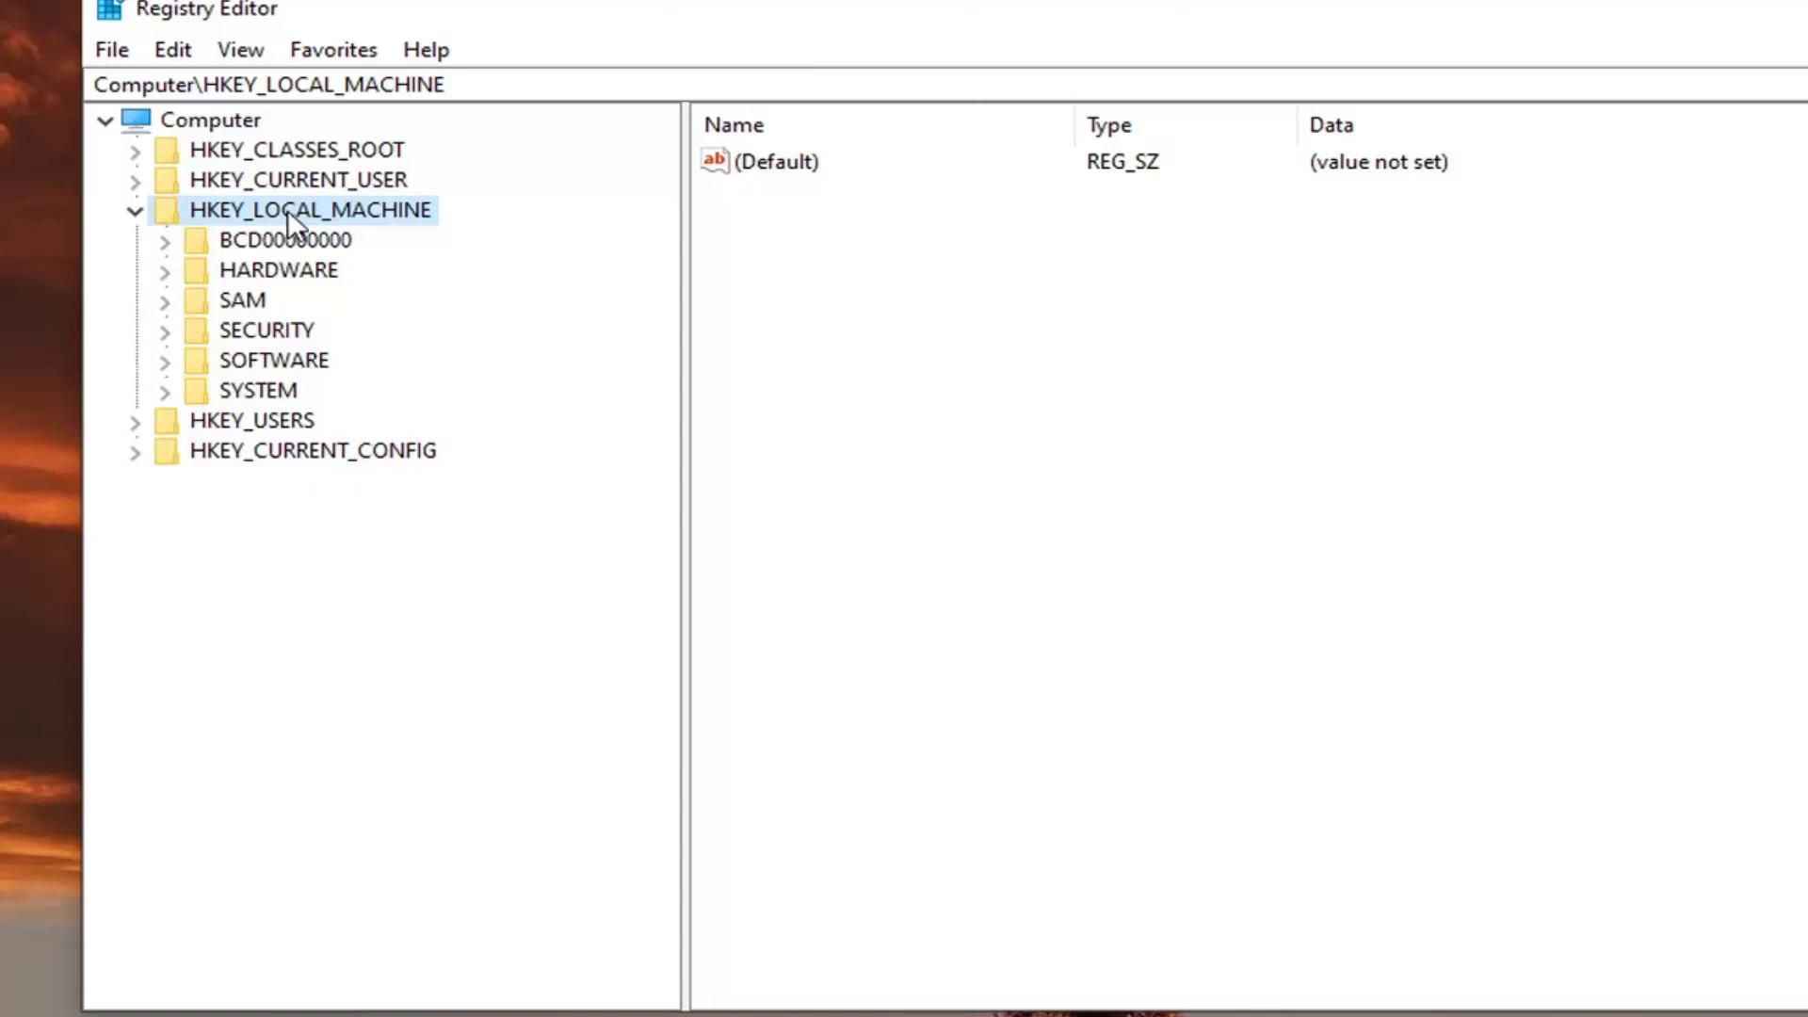
# Step: Expand SOFTWARE > Policies > Microsoft > Windows to list NetworkConnectivityStatusIndicator
pyautogui.click(253, 362)
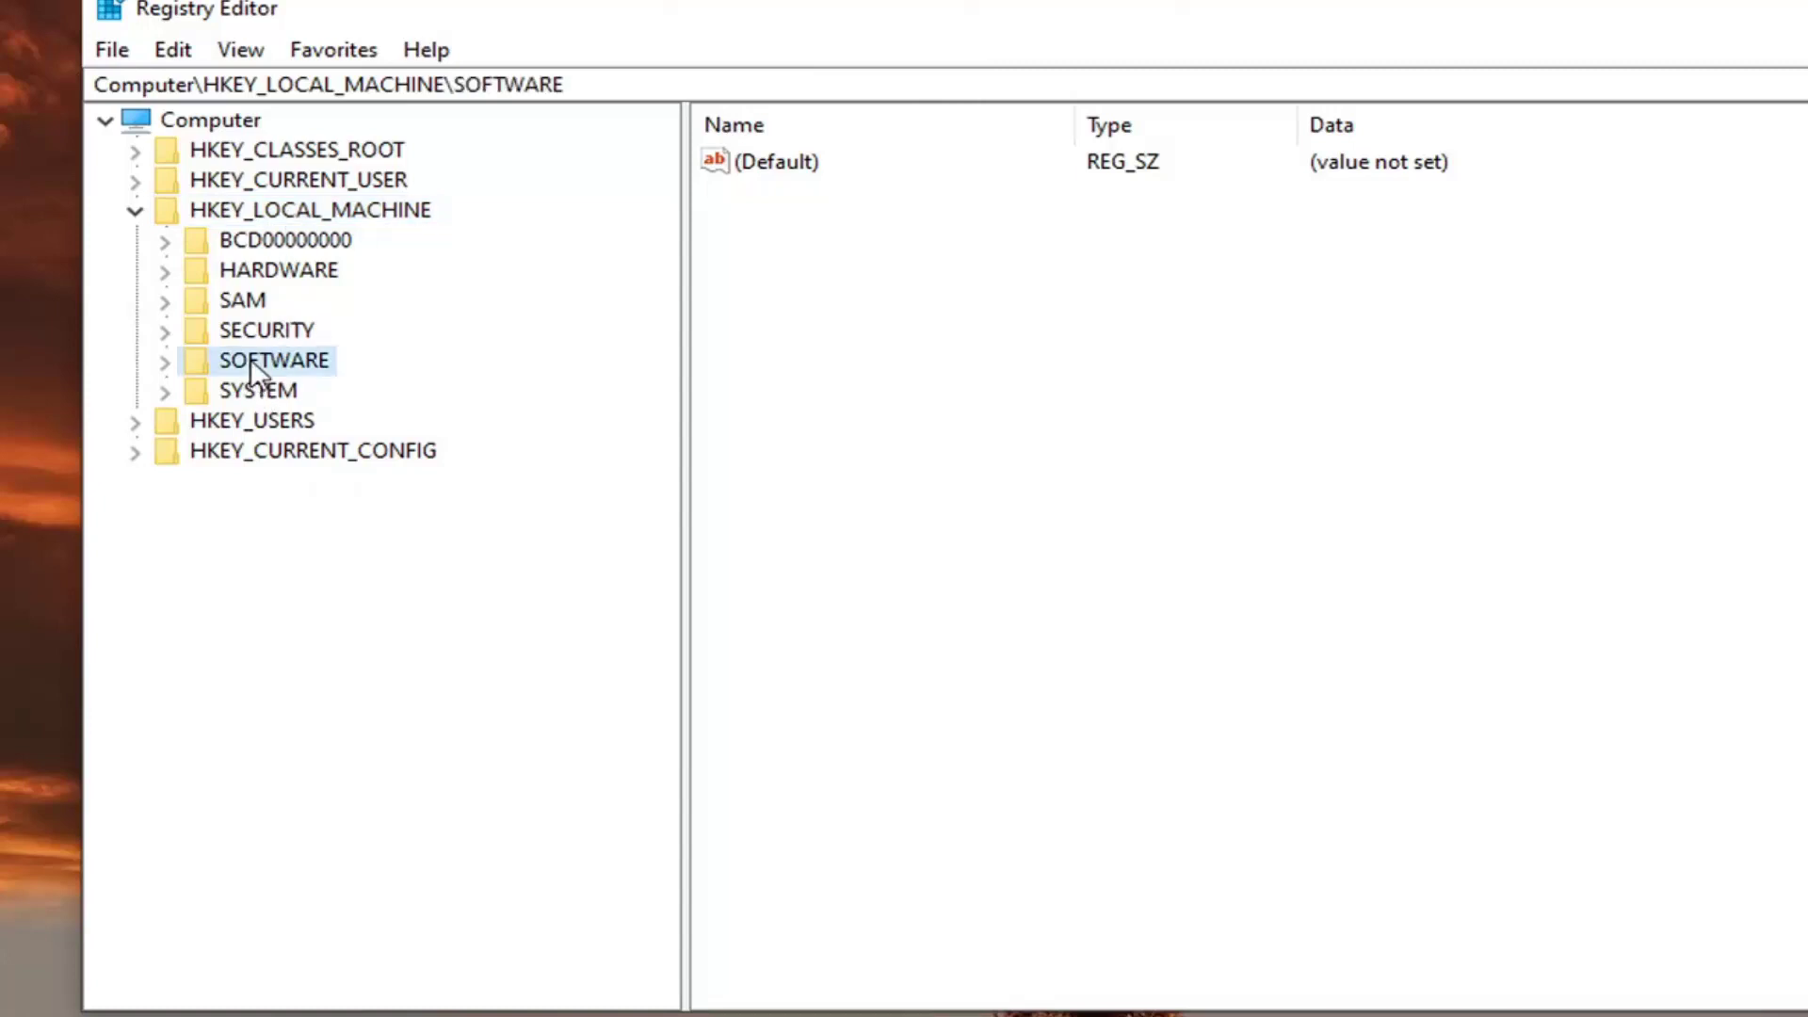
pyautogui.doubleClick(257, 360)
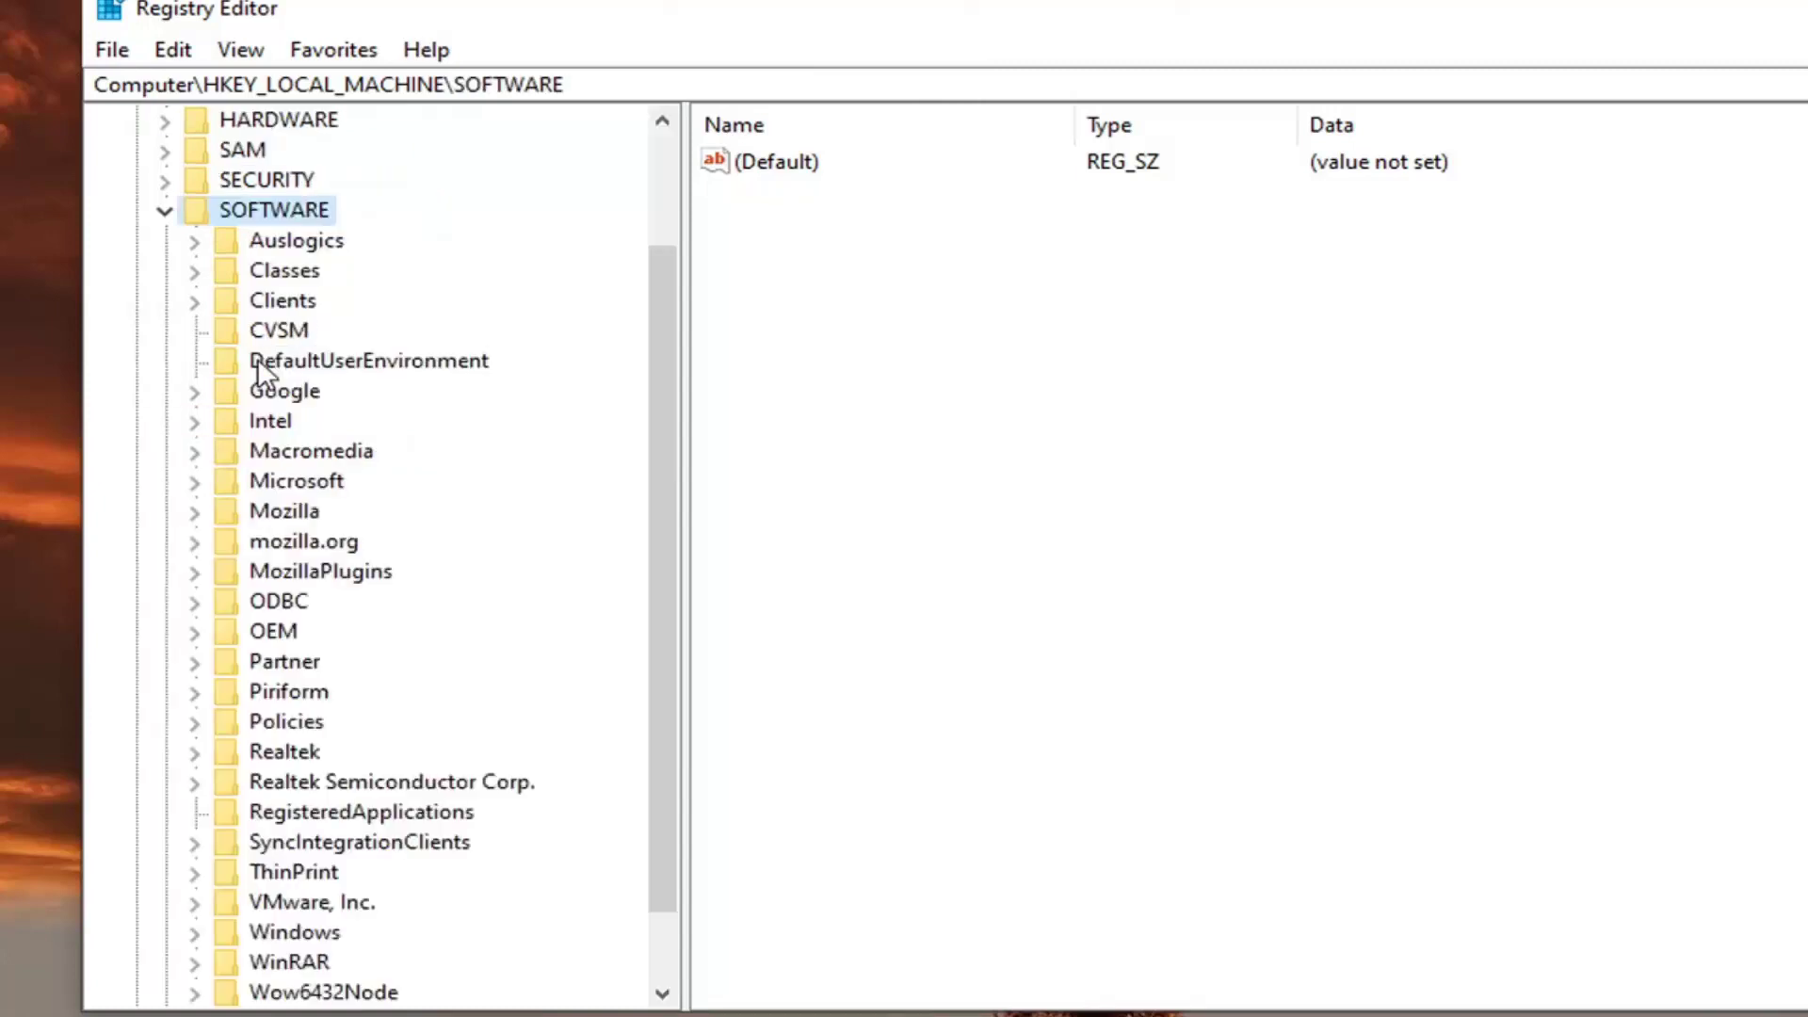
pyautogui.scroll(-1, 257, 362)
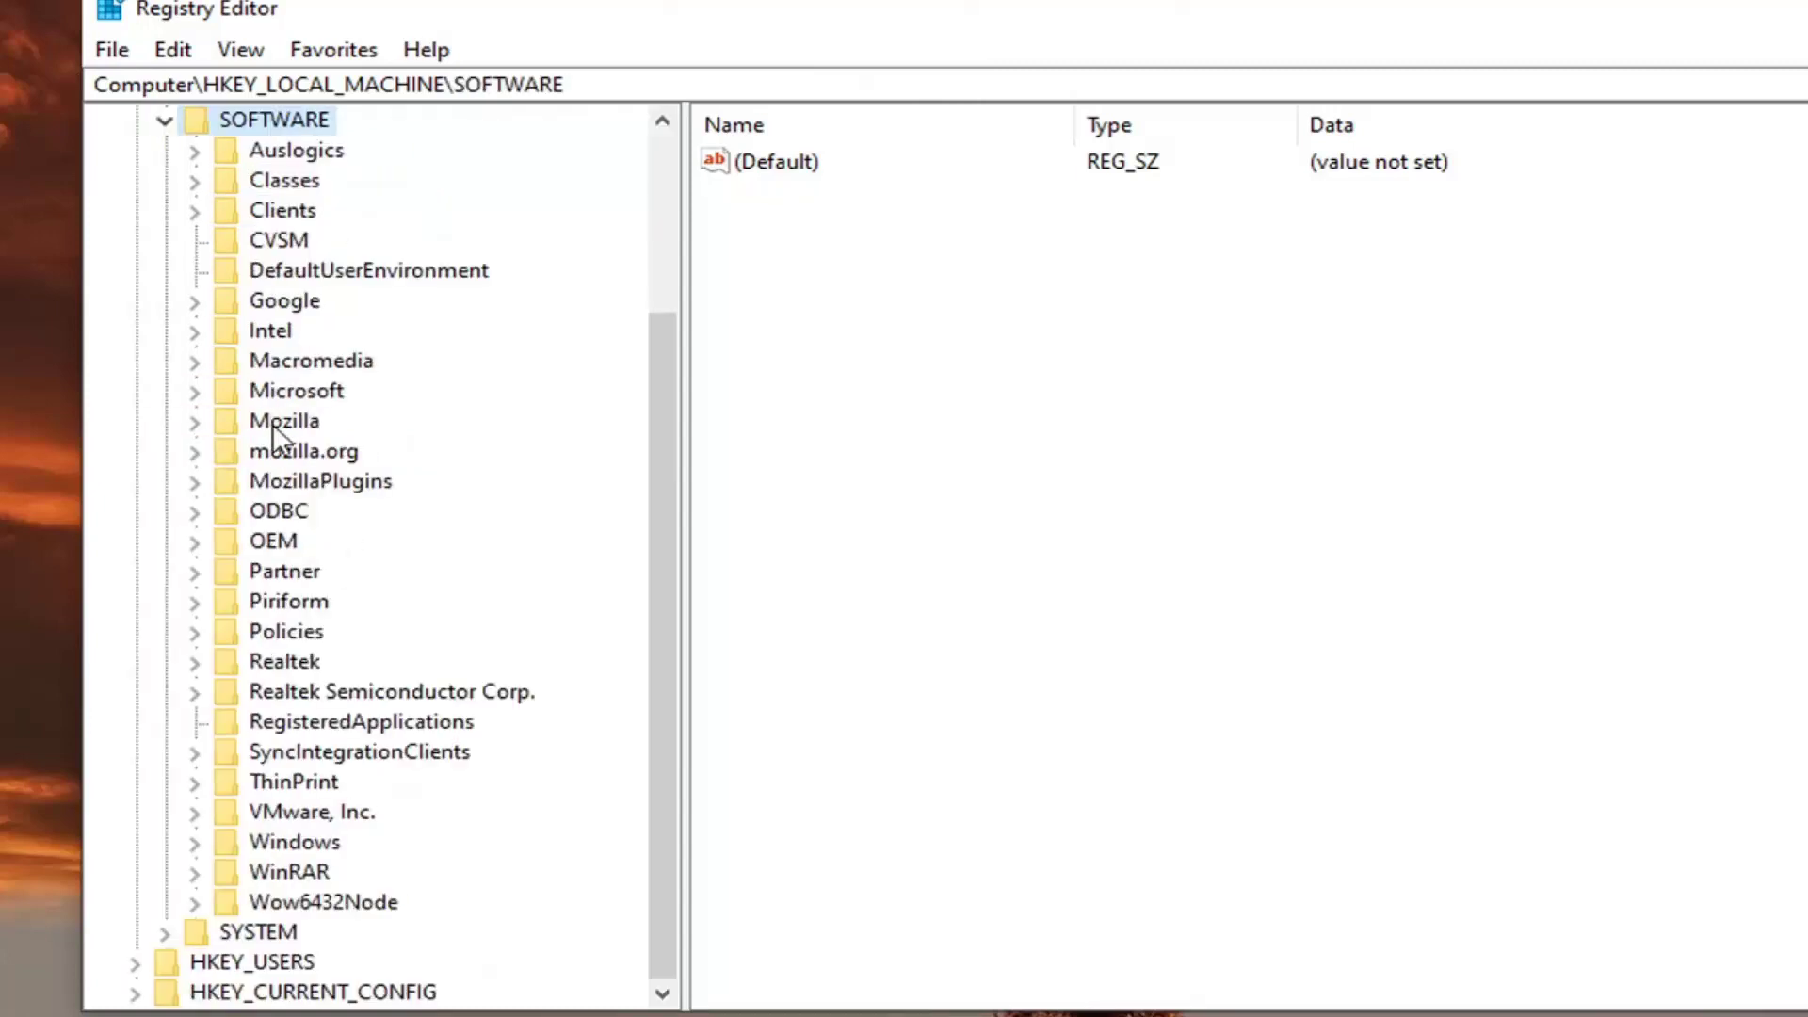
pyautogui.doubleClick(267, 630)
pyautogui.doubleClick(286, 659)
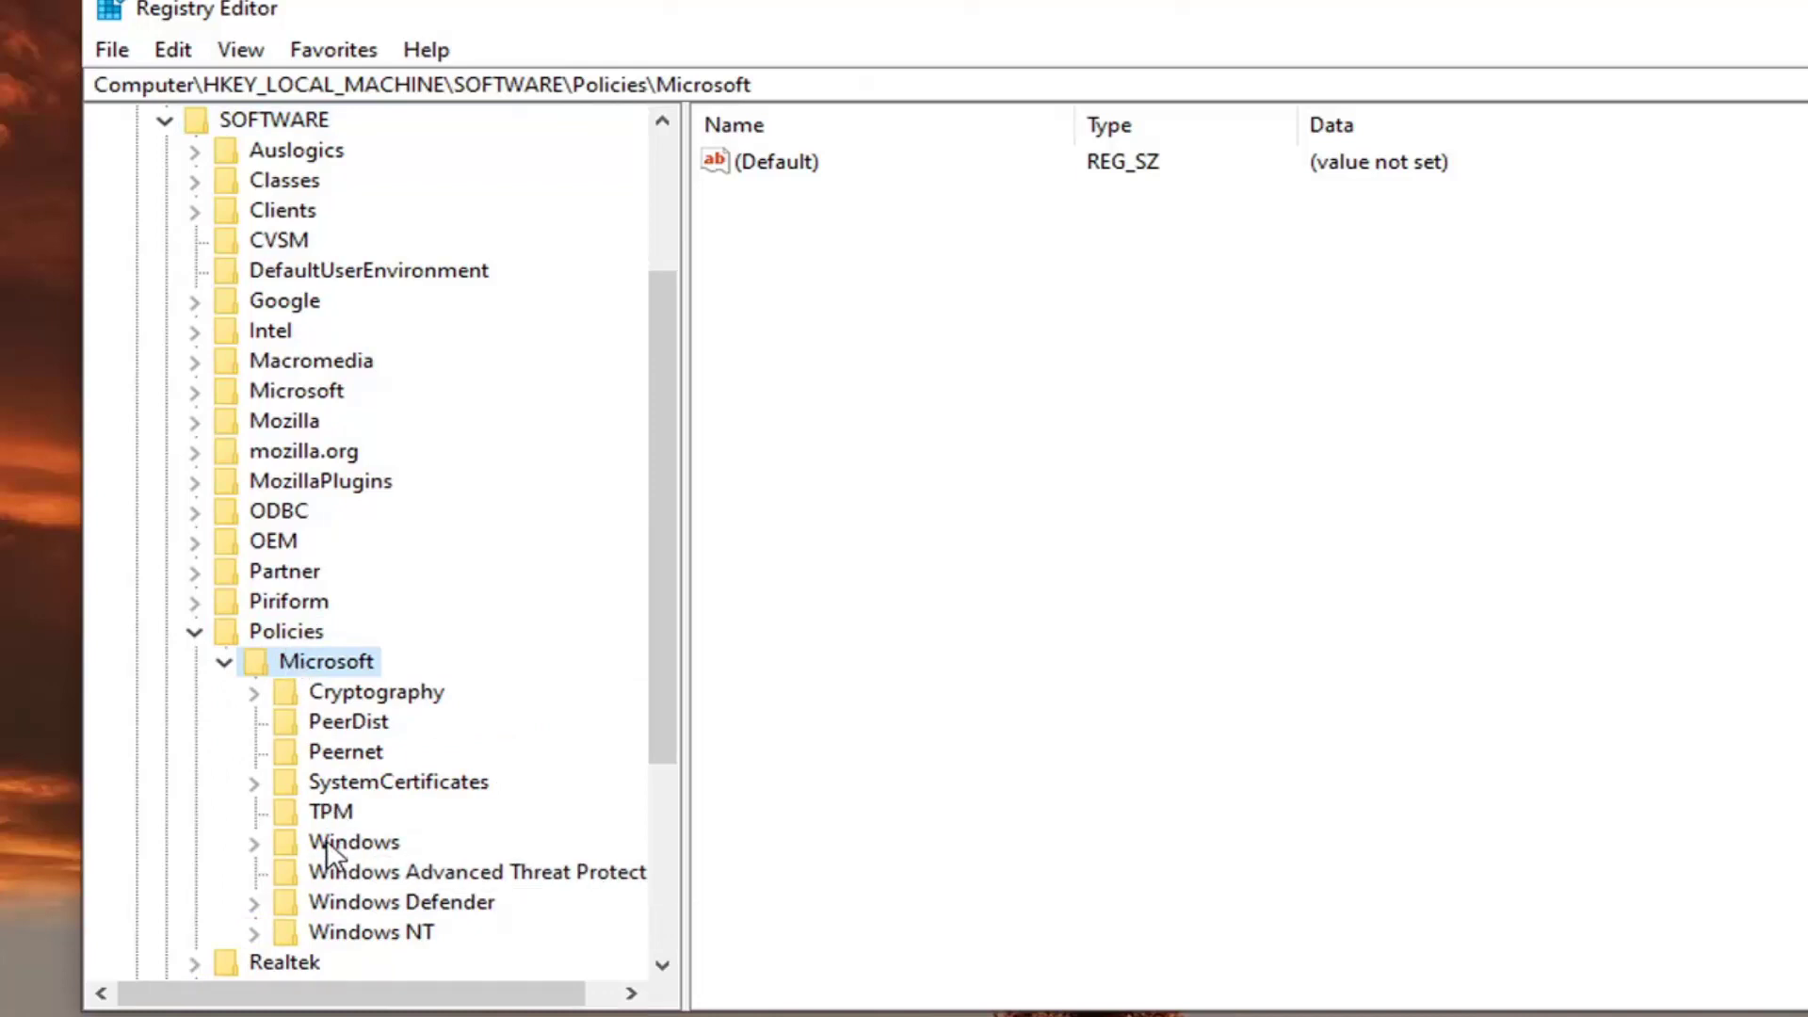
pyautogui.doubleClick(329, 844)
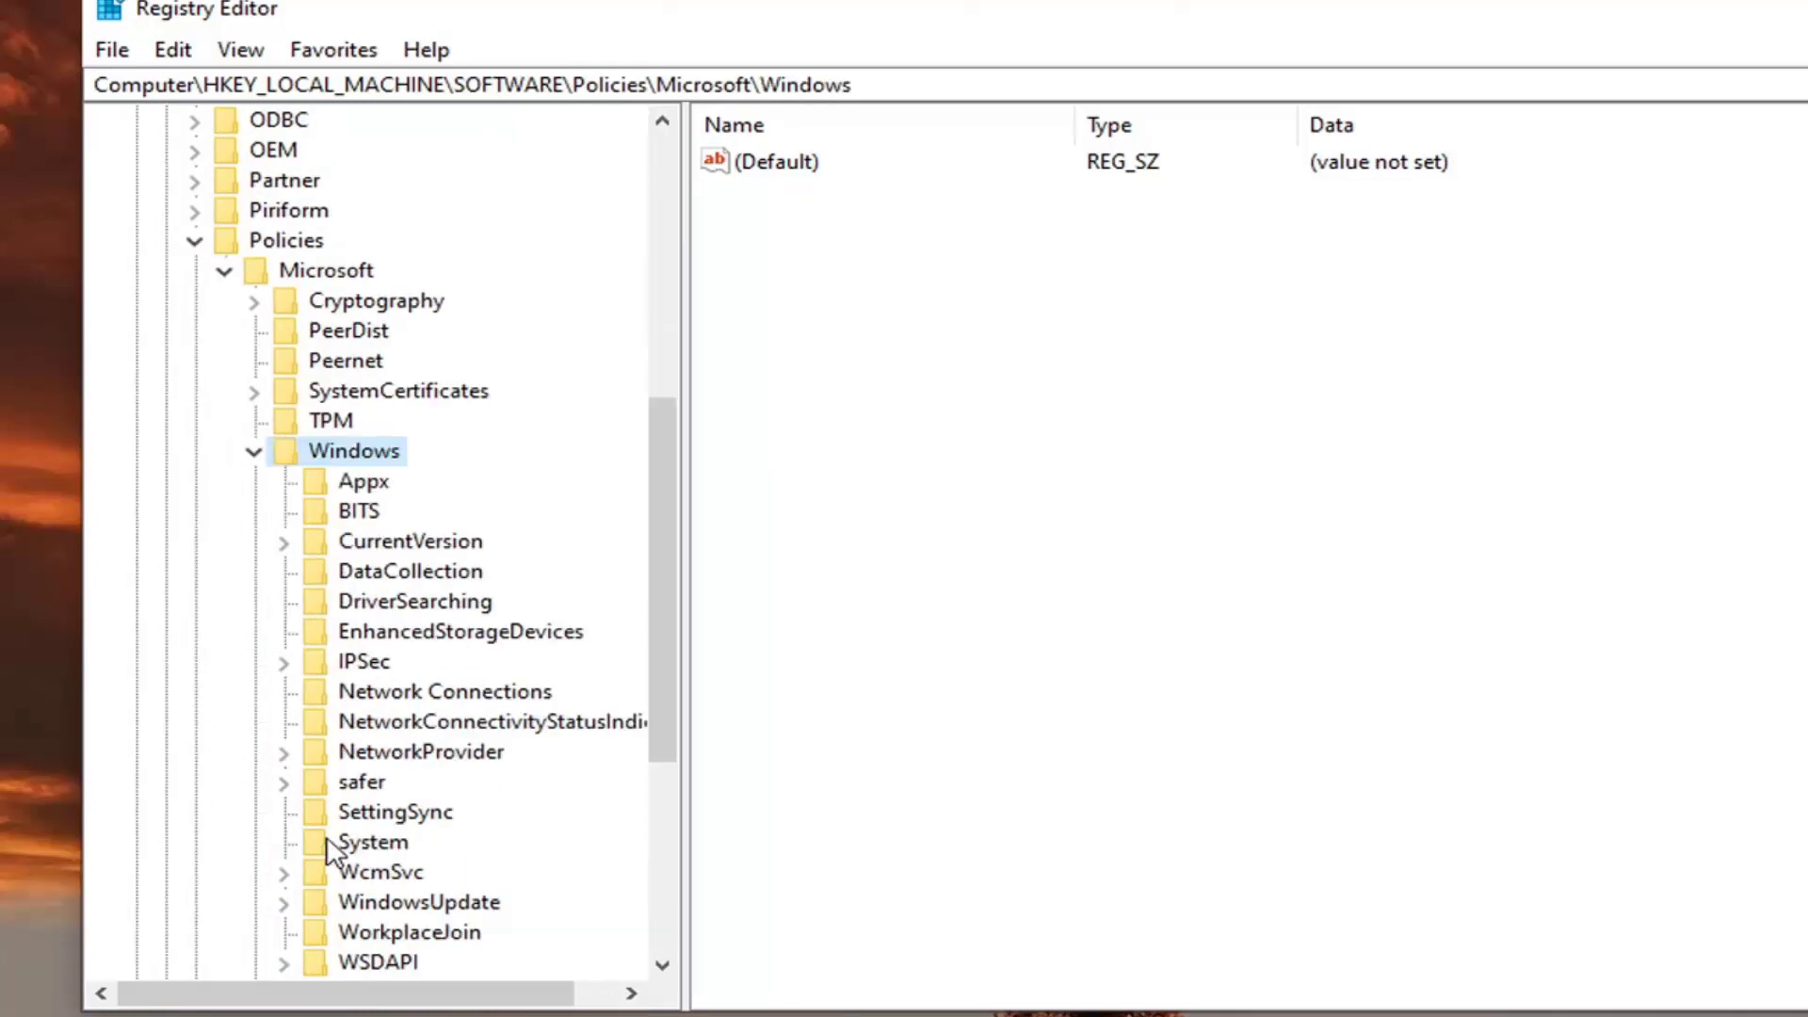
# Step: Create a DWORD (32-bit) value named NoActiveProbe in the NetworkConnectivityStatusIndicator key
pyautogui.click(449, 734)
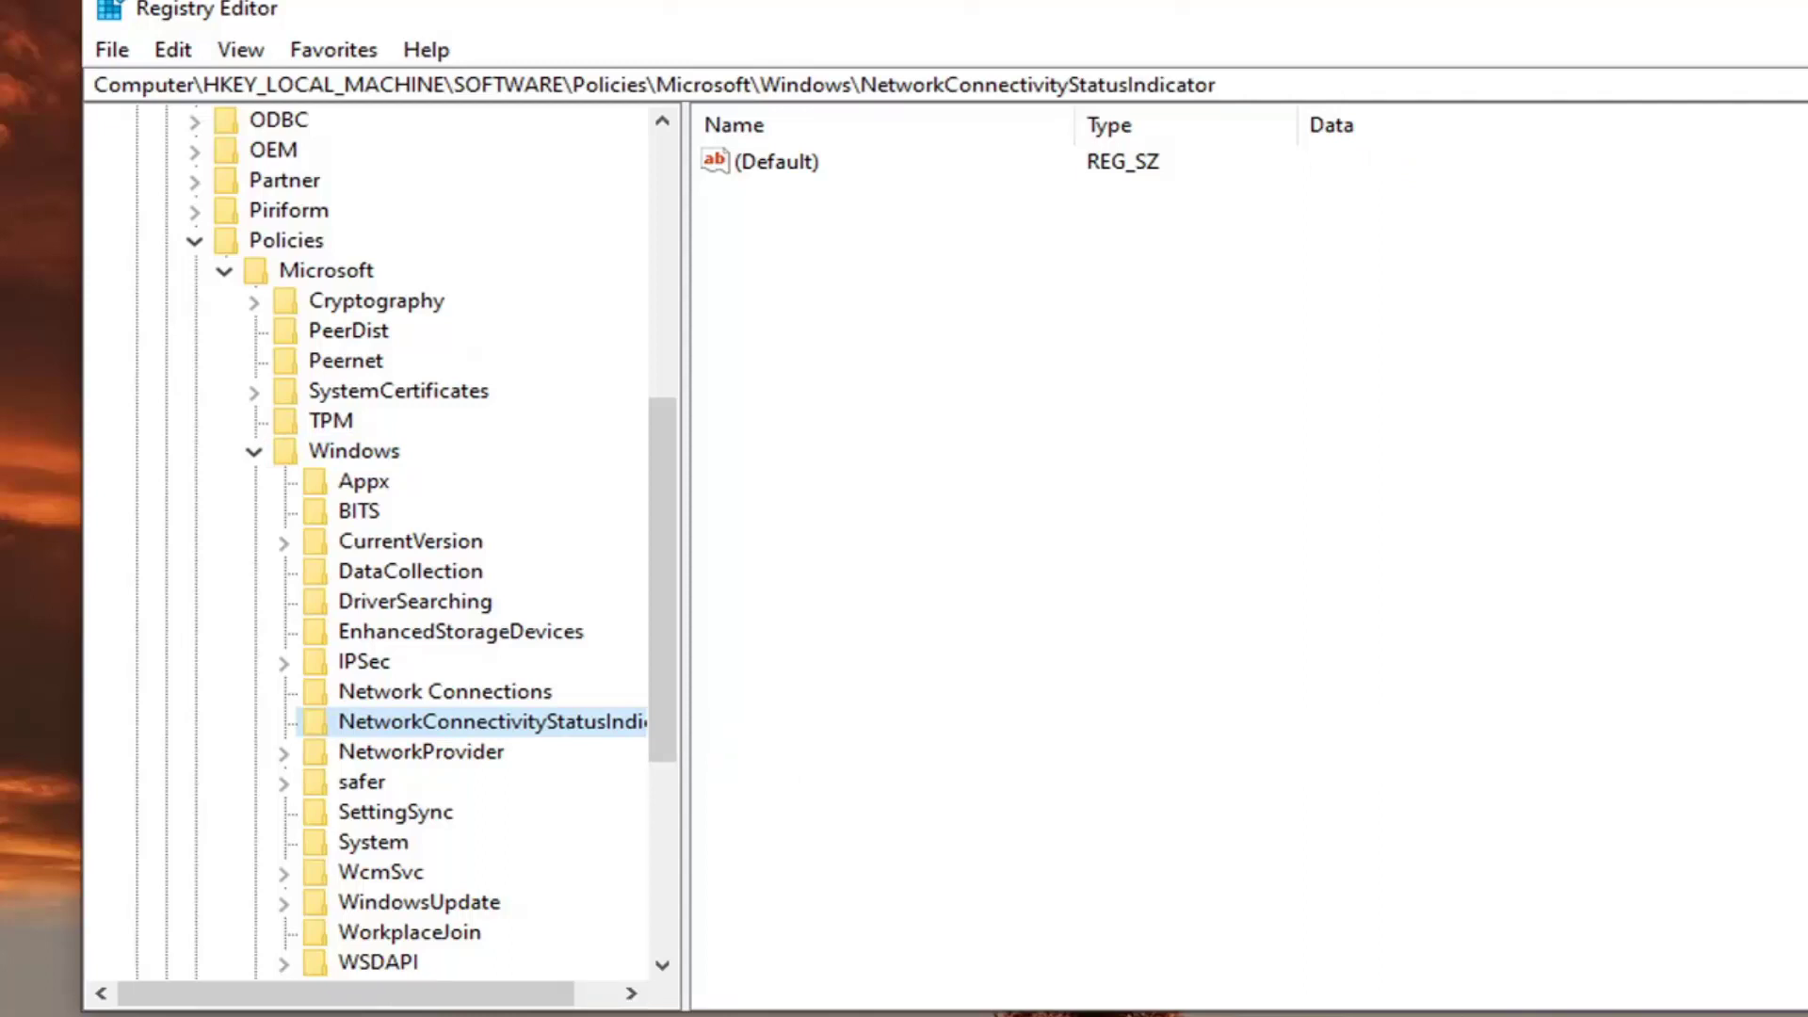
pyautogui.click(1001, 449)
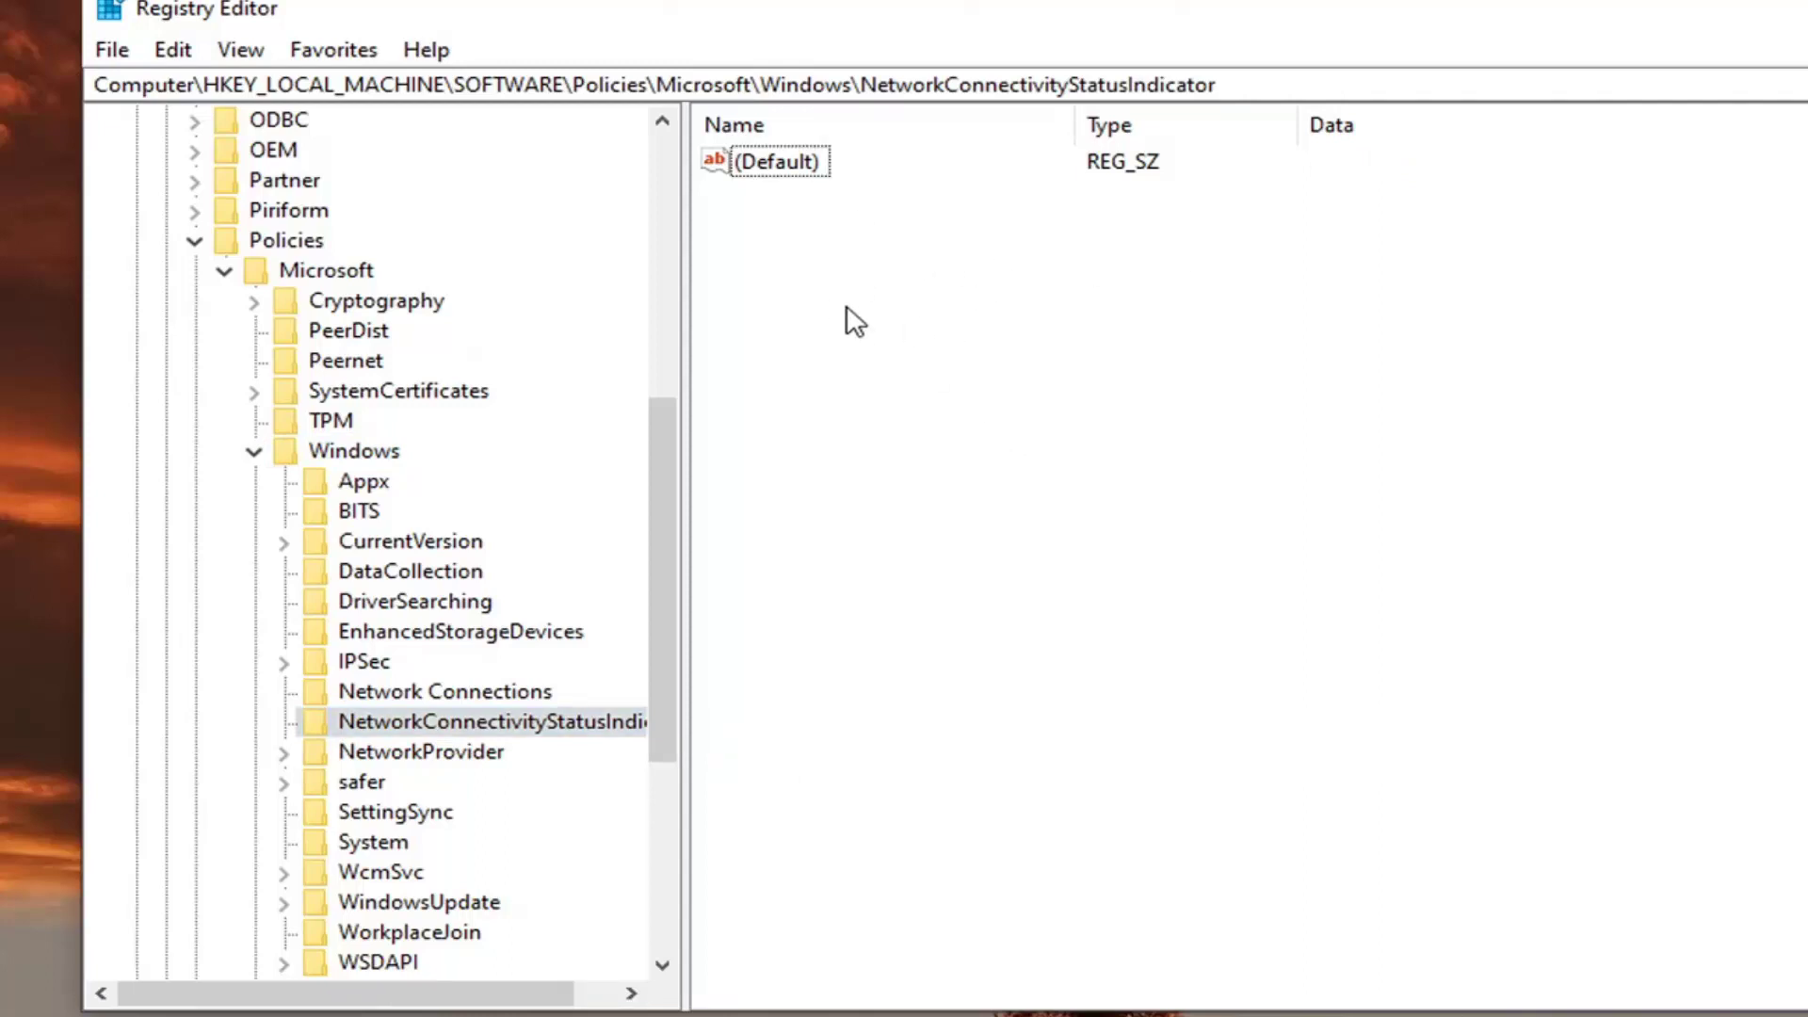
pyautogui.rightClick(771, 265)
pyautogui.moveTo(933, 294)
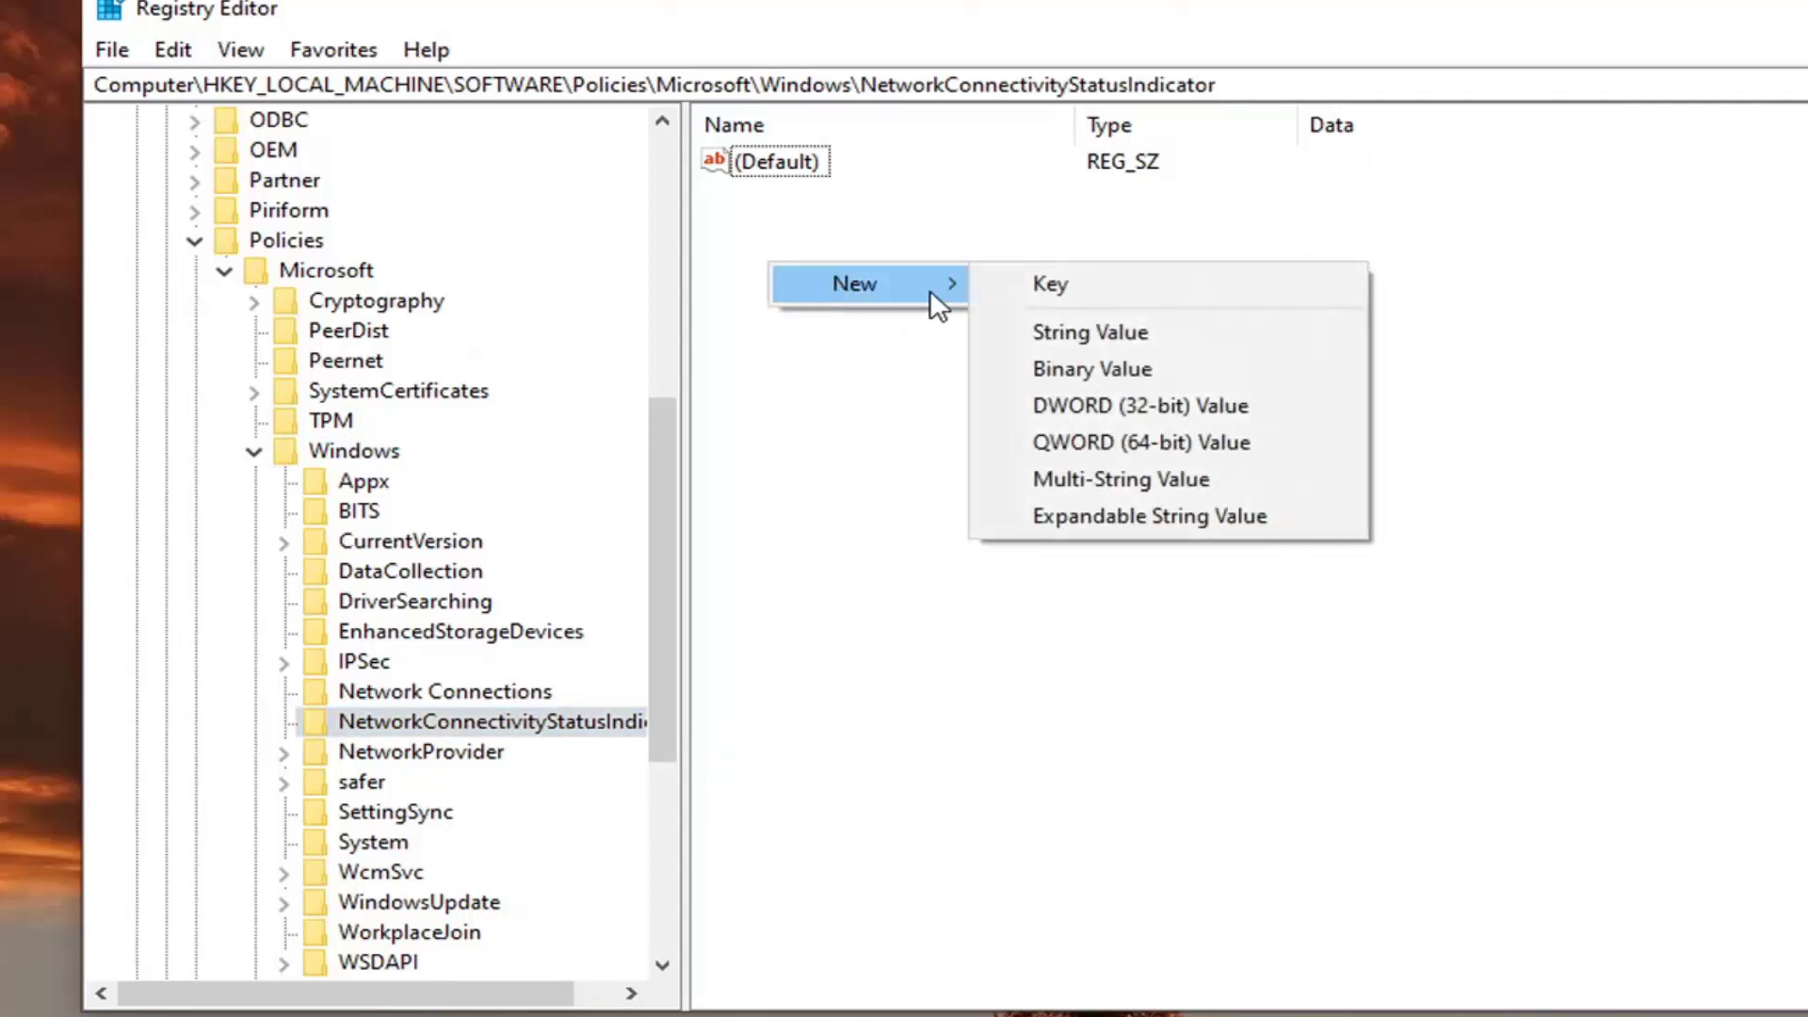
pyautogui.click(1138, 405)
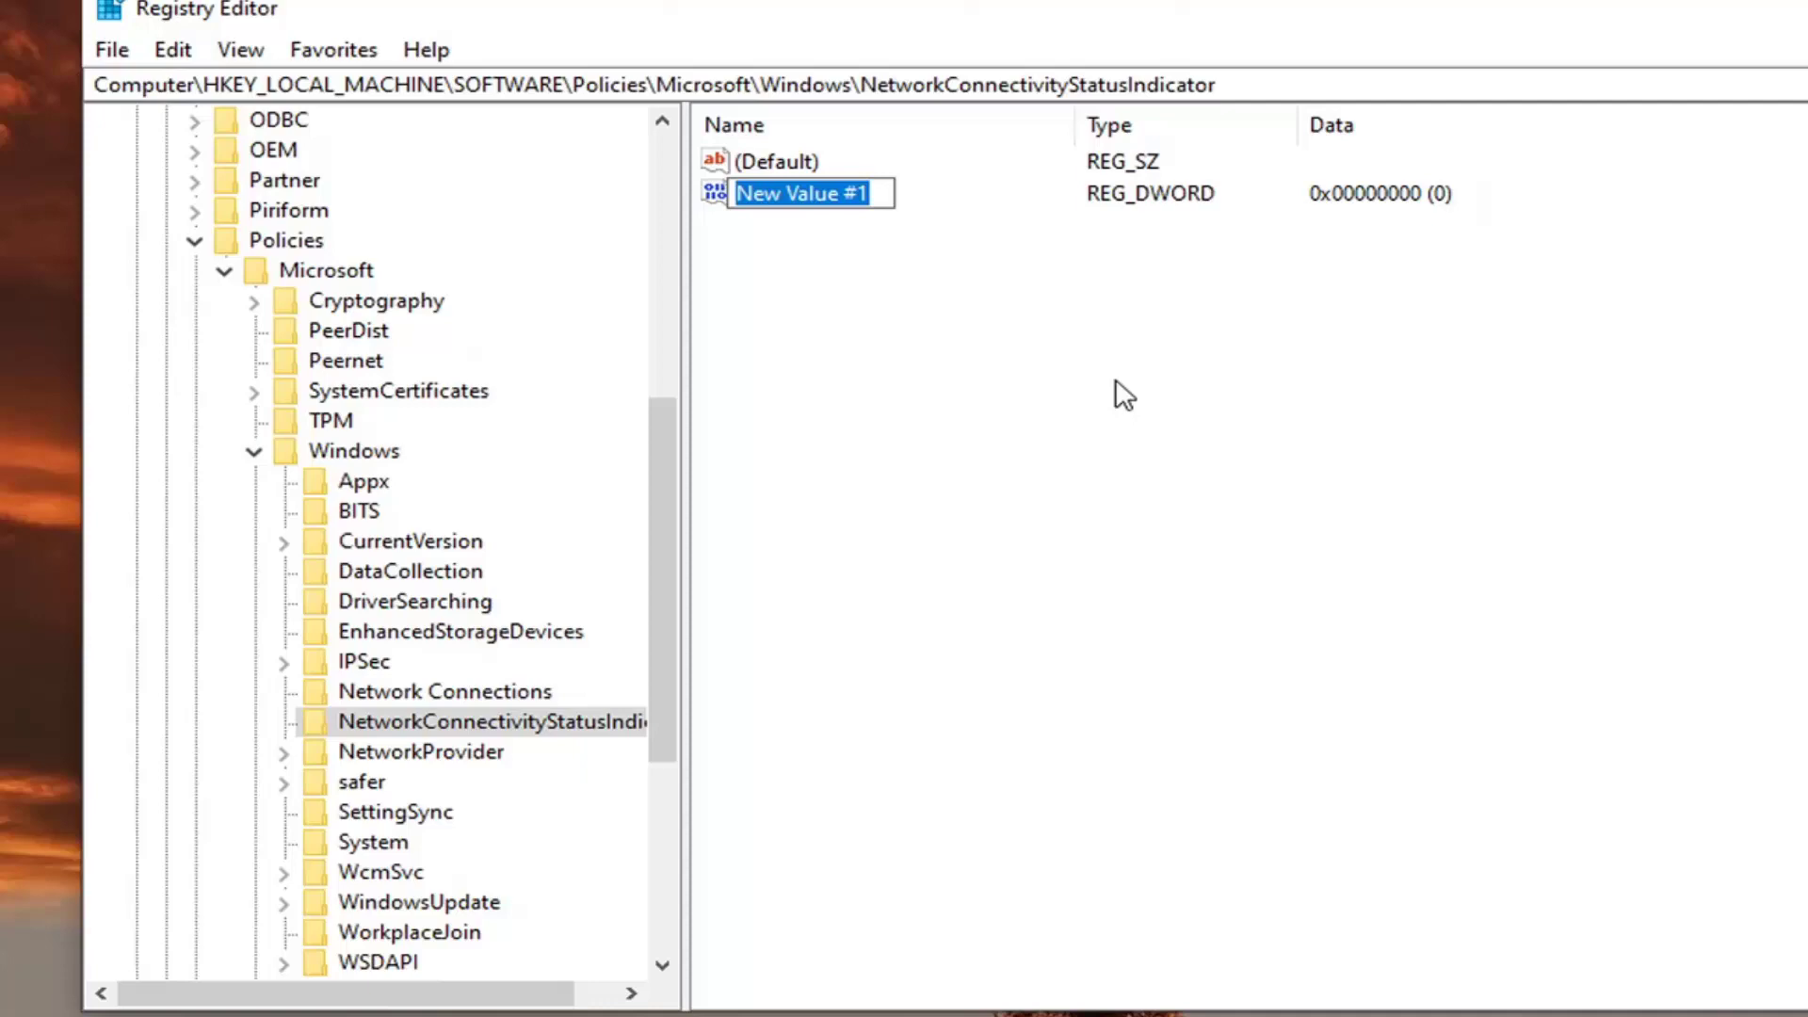
pyautogui.write('NoA')
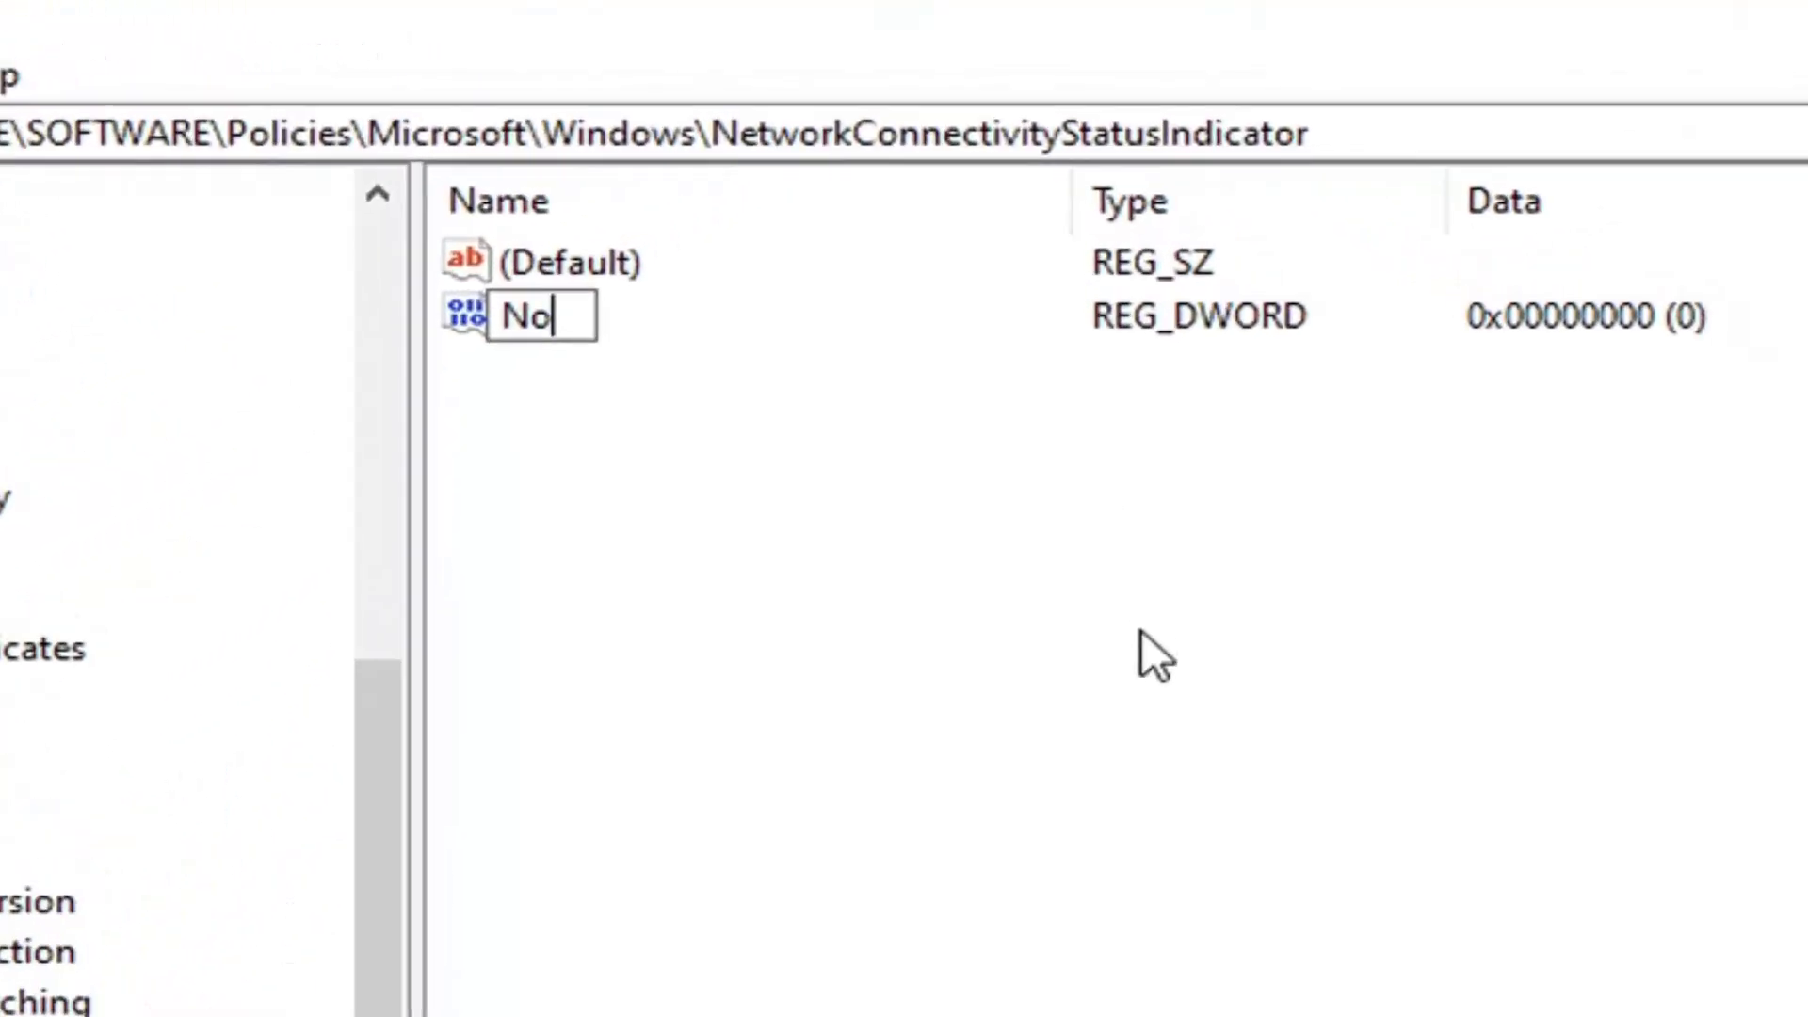
pyautogui.write('ctiveProbl')
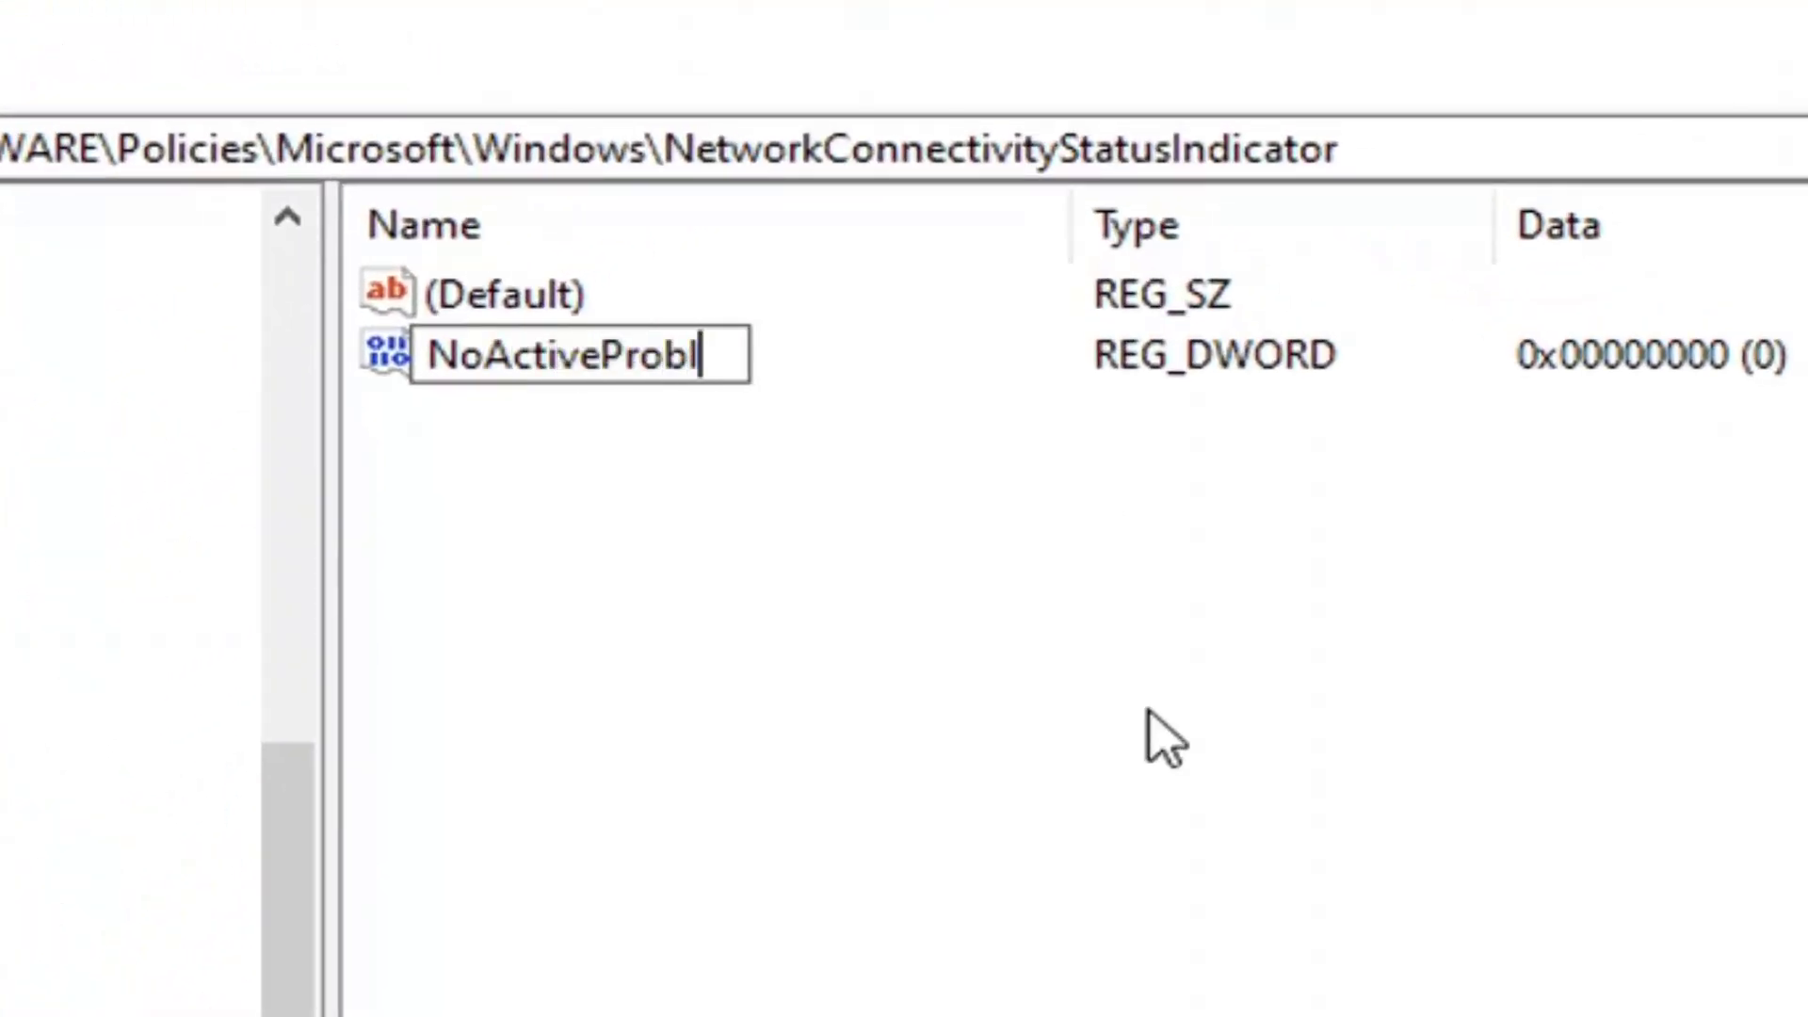
pyautogui.press('BackSpace')
pyautogui.write('e')
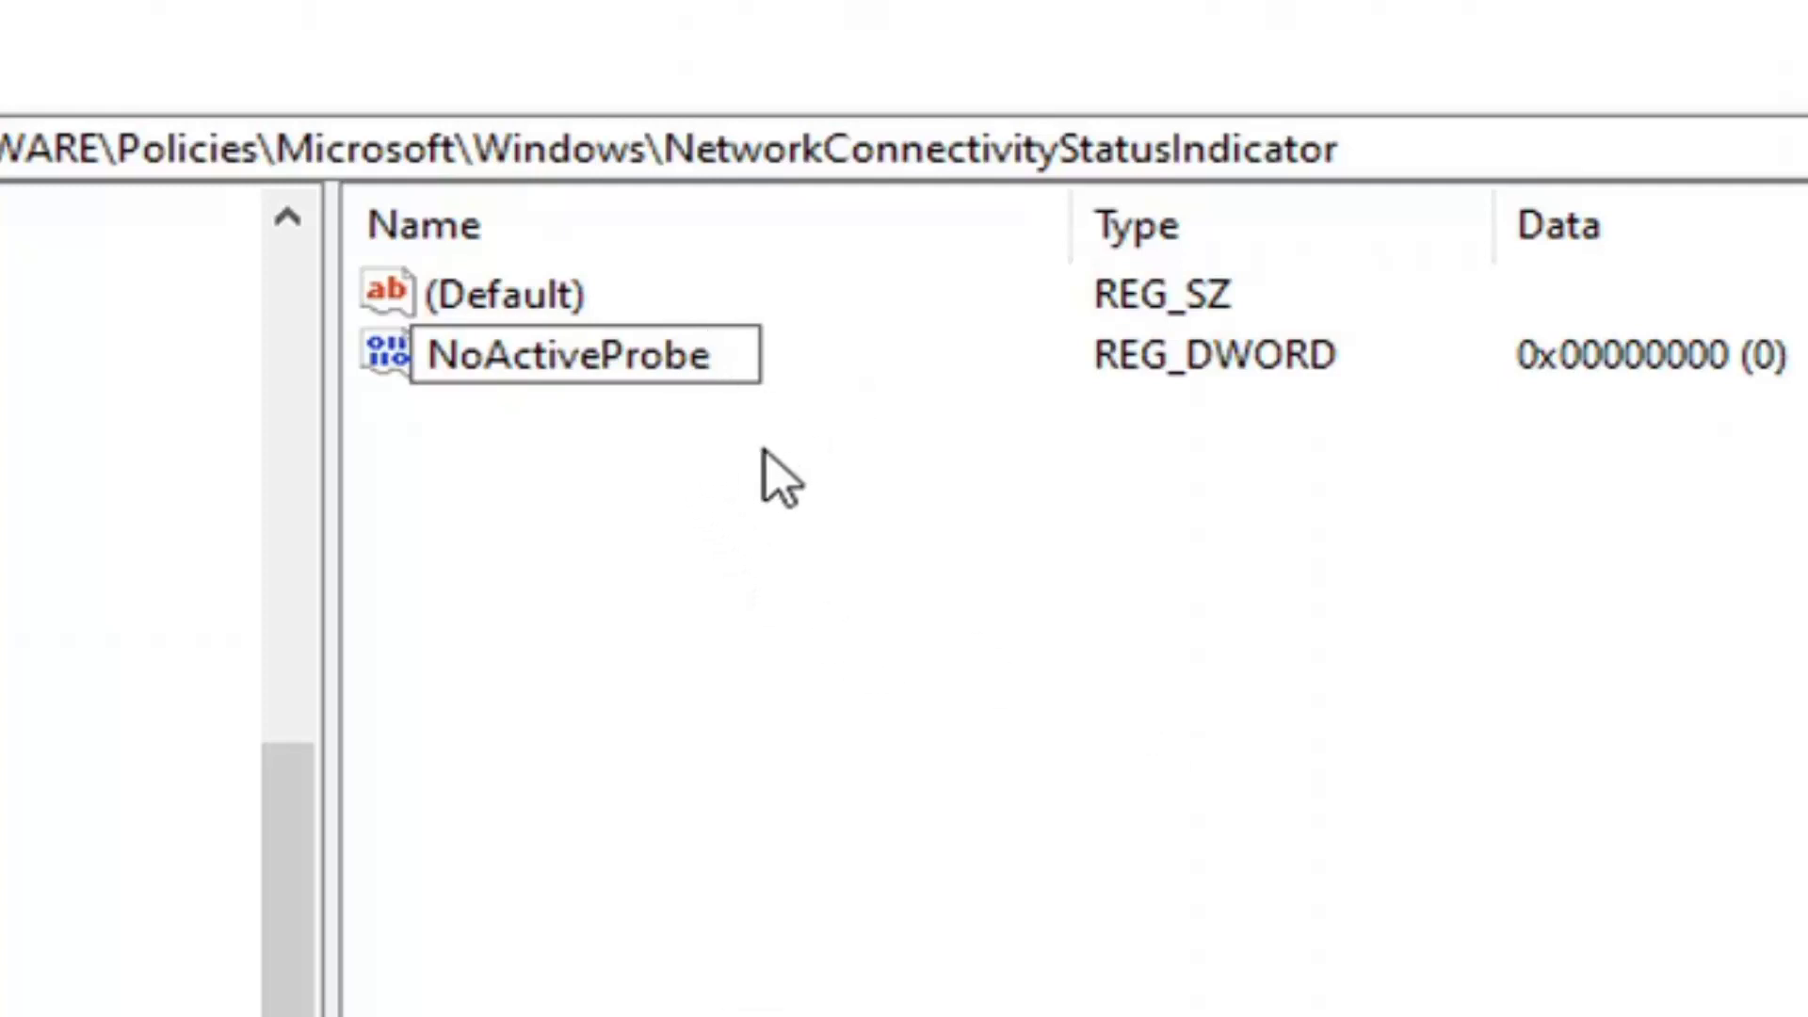
pyautogui.press('Return')
# Step: Change NoActiveProbe's value data from 0 to 1
pyautogui.click(646, 468)
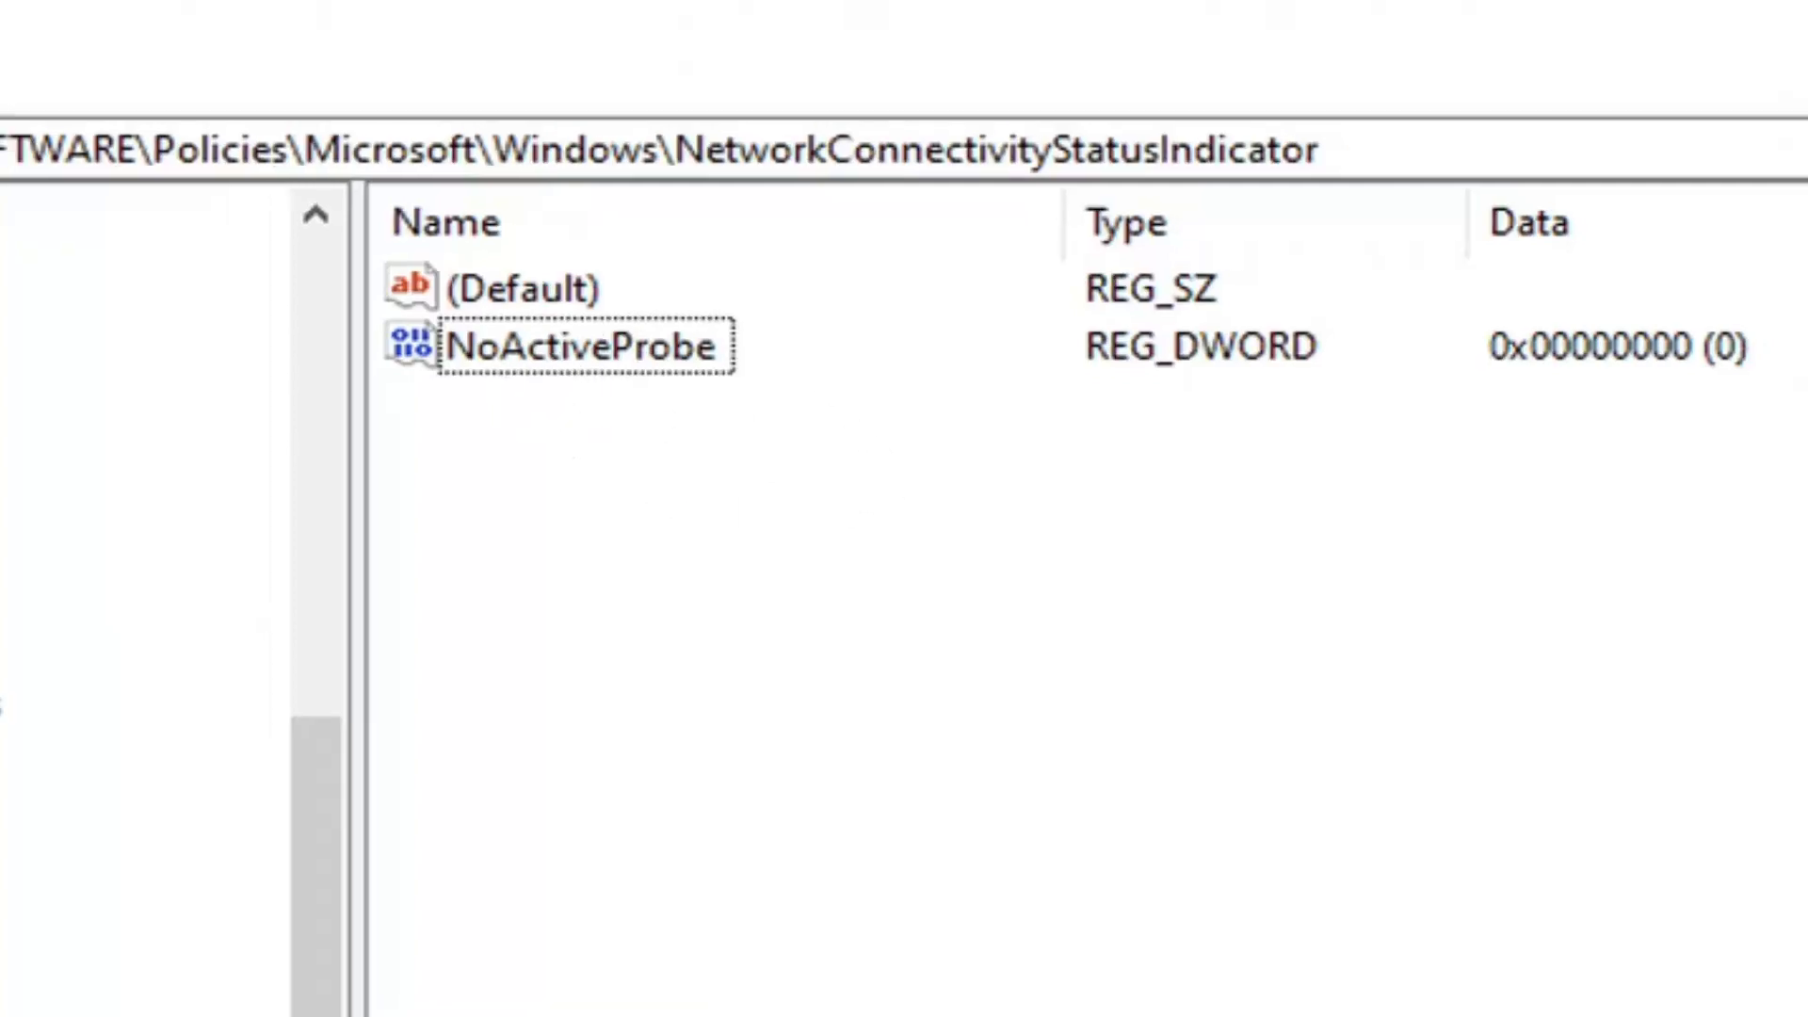
pyautogui.doubleClick(575, 362)
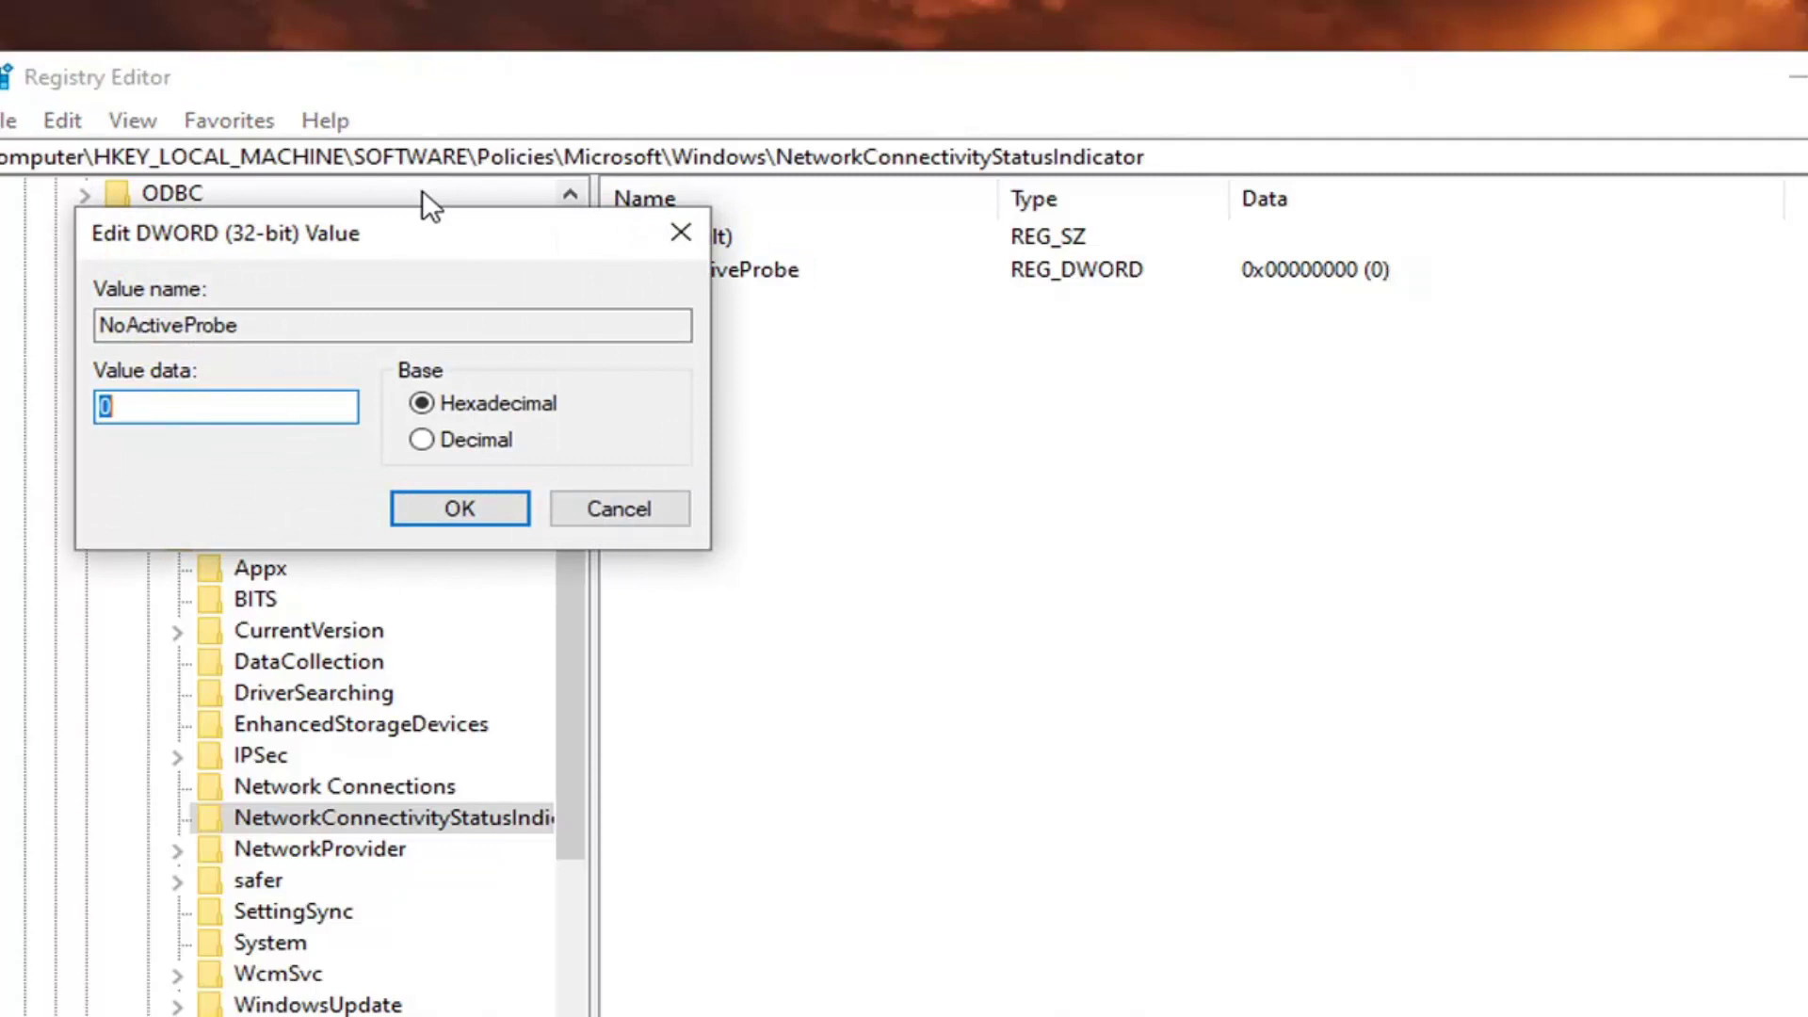
pyautogui.moveTo(386, 216); pyautogui.dragTo(1064, 265)
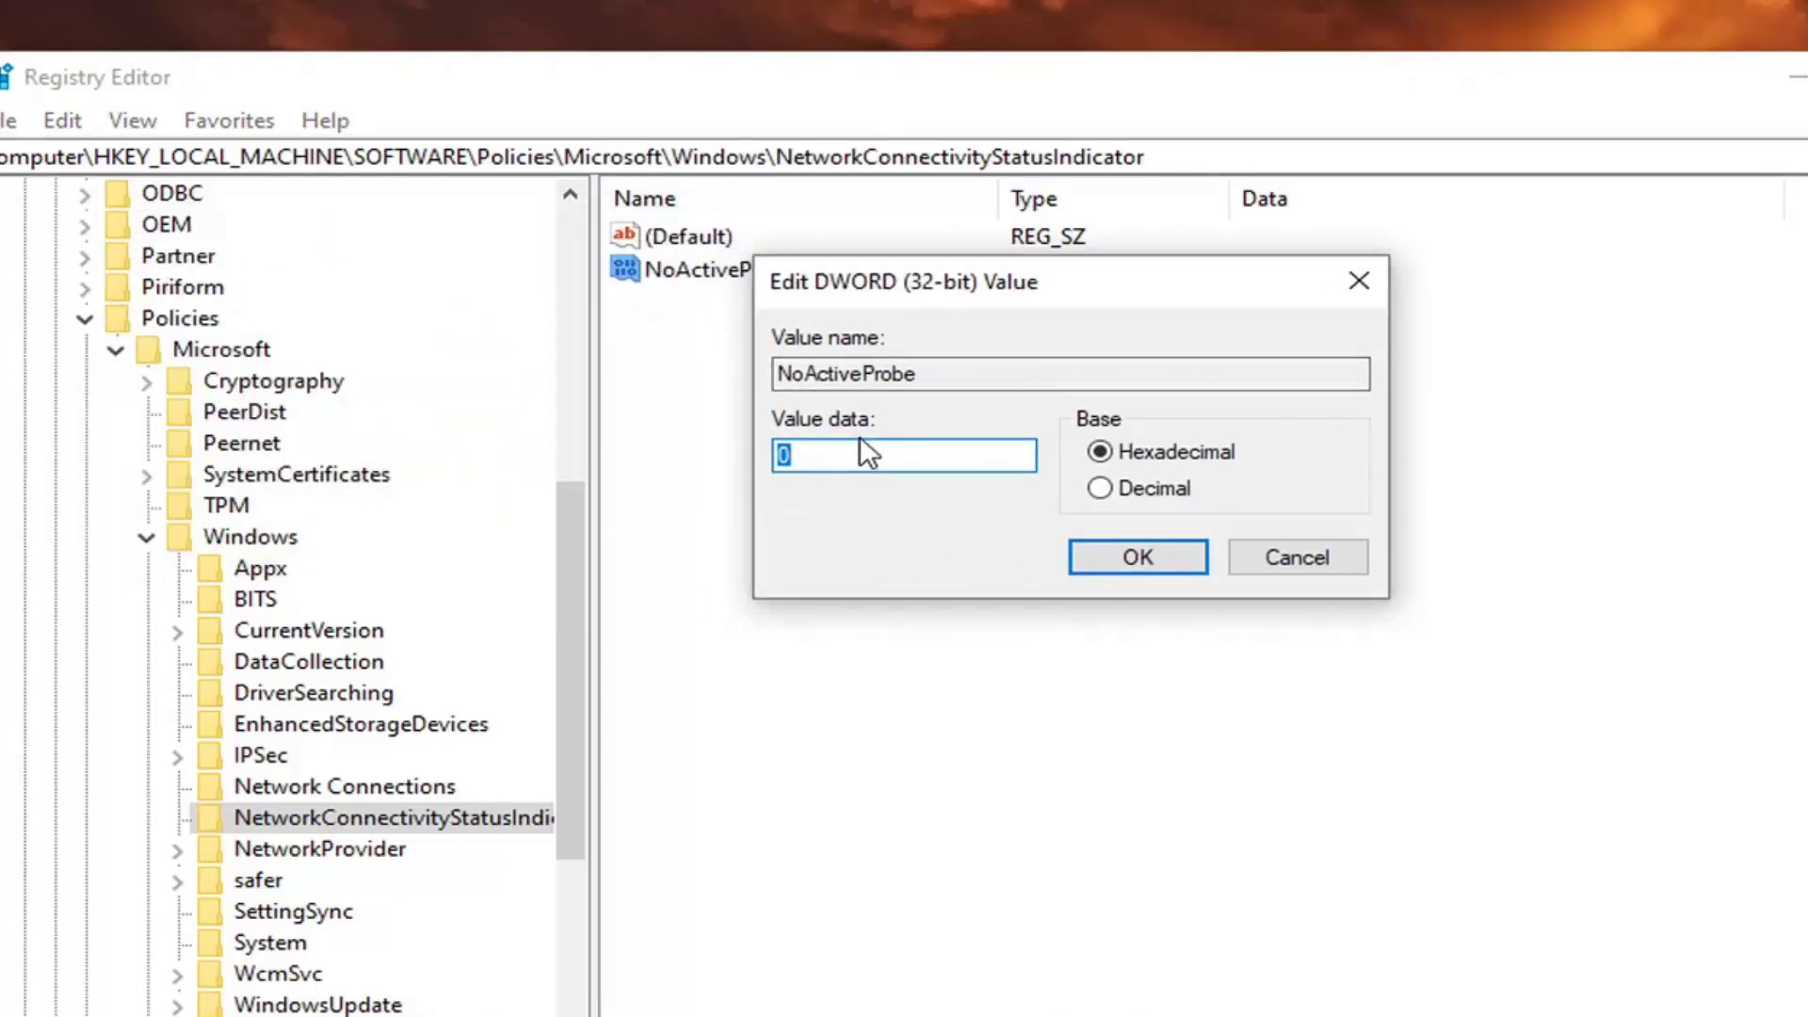
pyautogui.write('0')
pyautogui.hotkey('ctrl', 'a')
pyautogui.write('1')
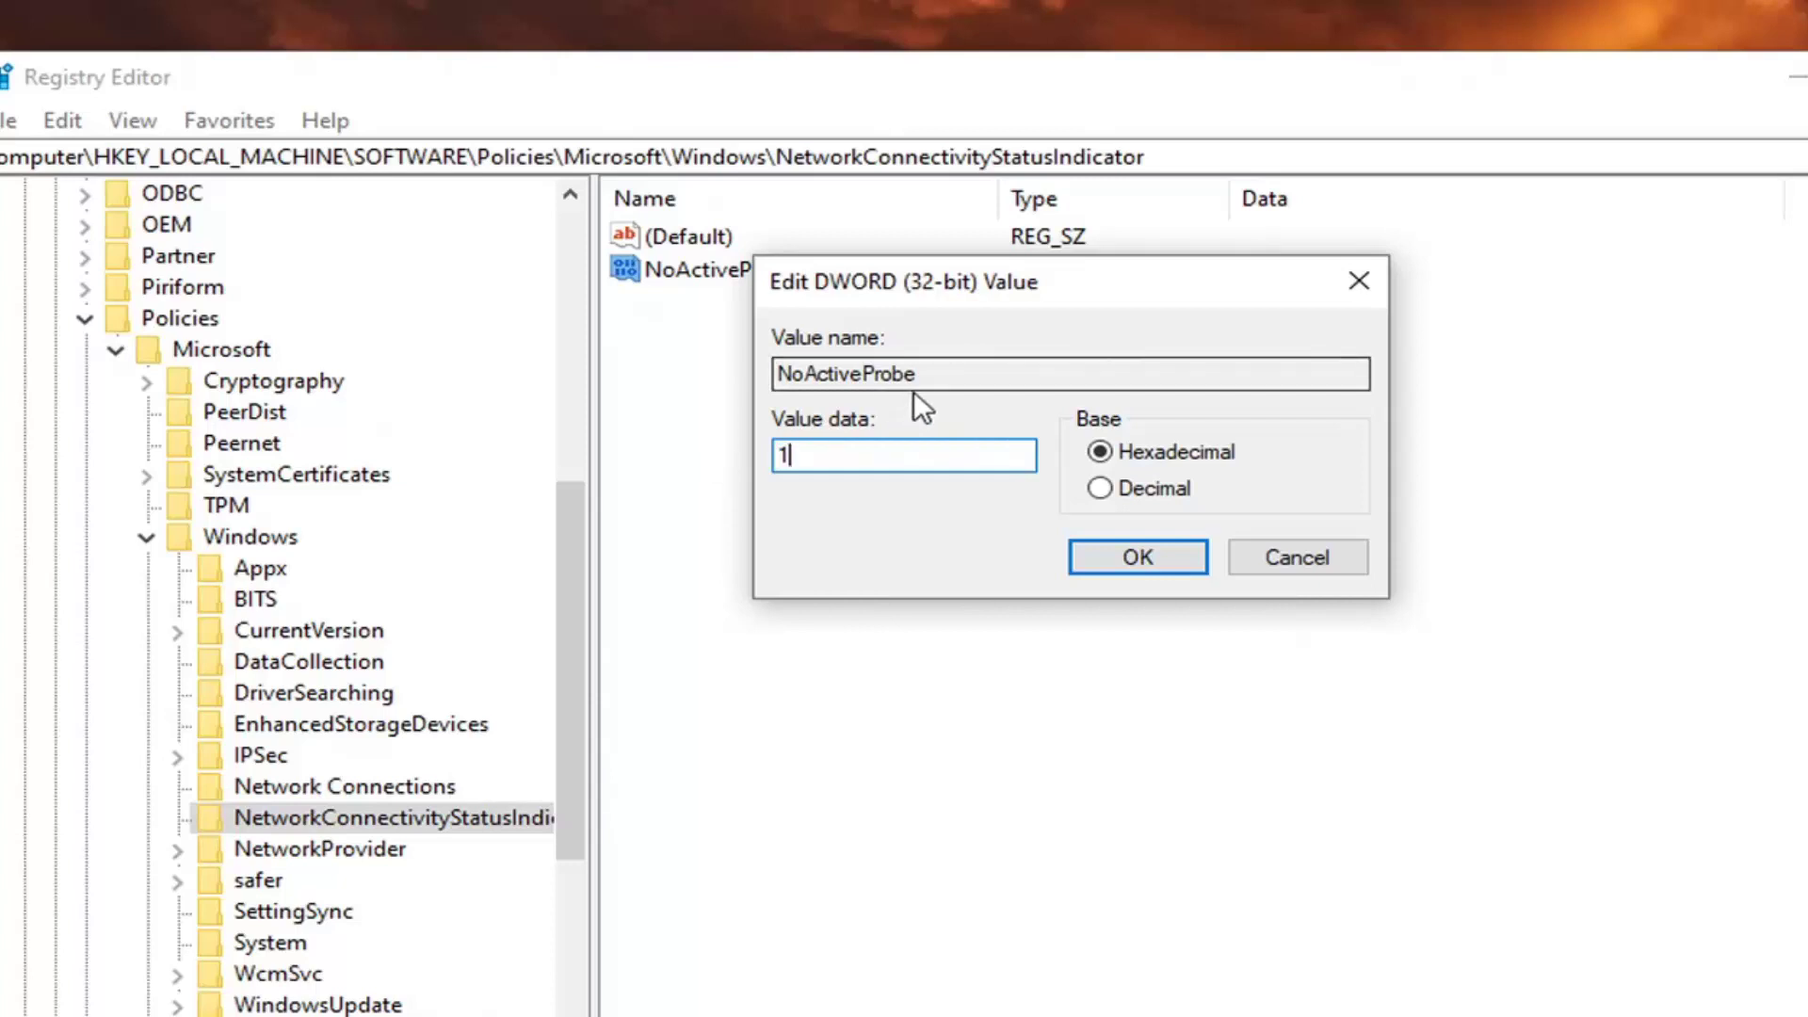
pyautogui.click(1141, 567)
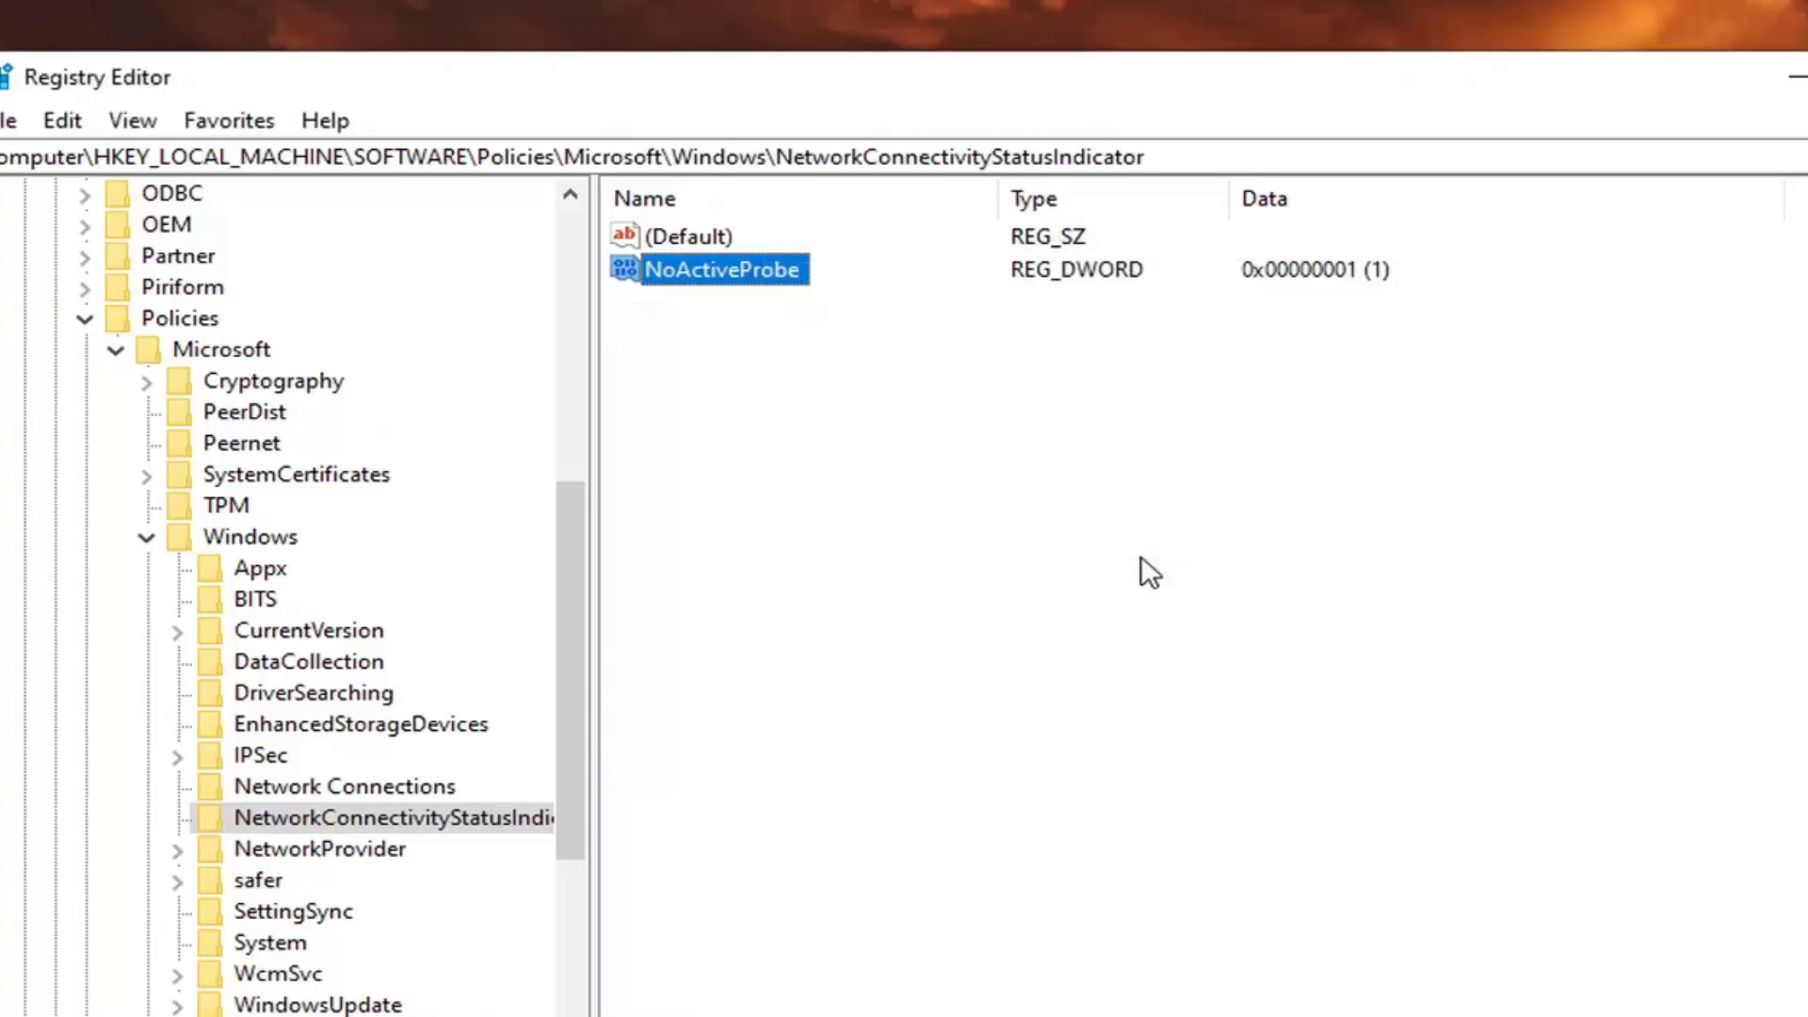
pyautogui.click(1092, 534)
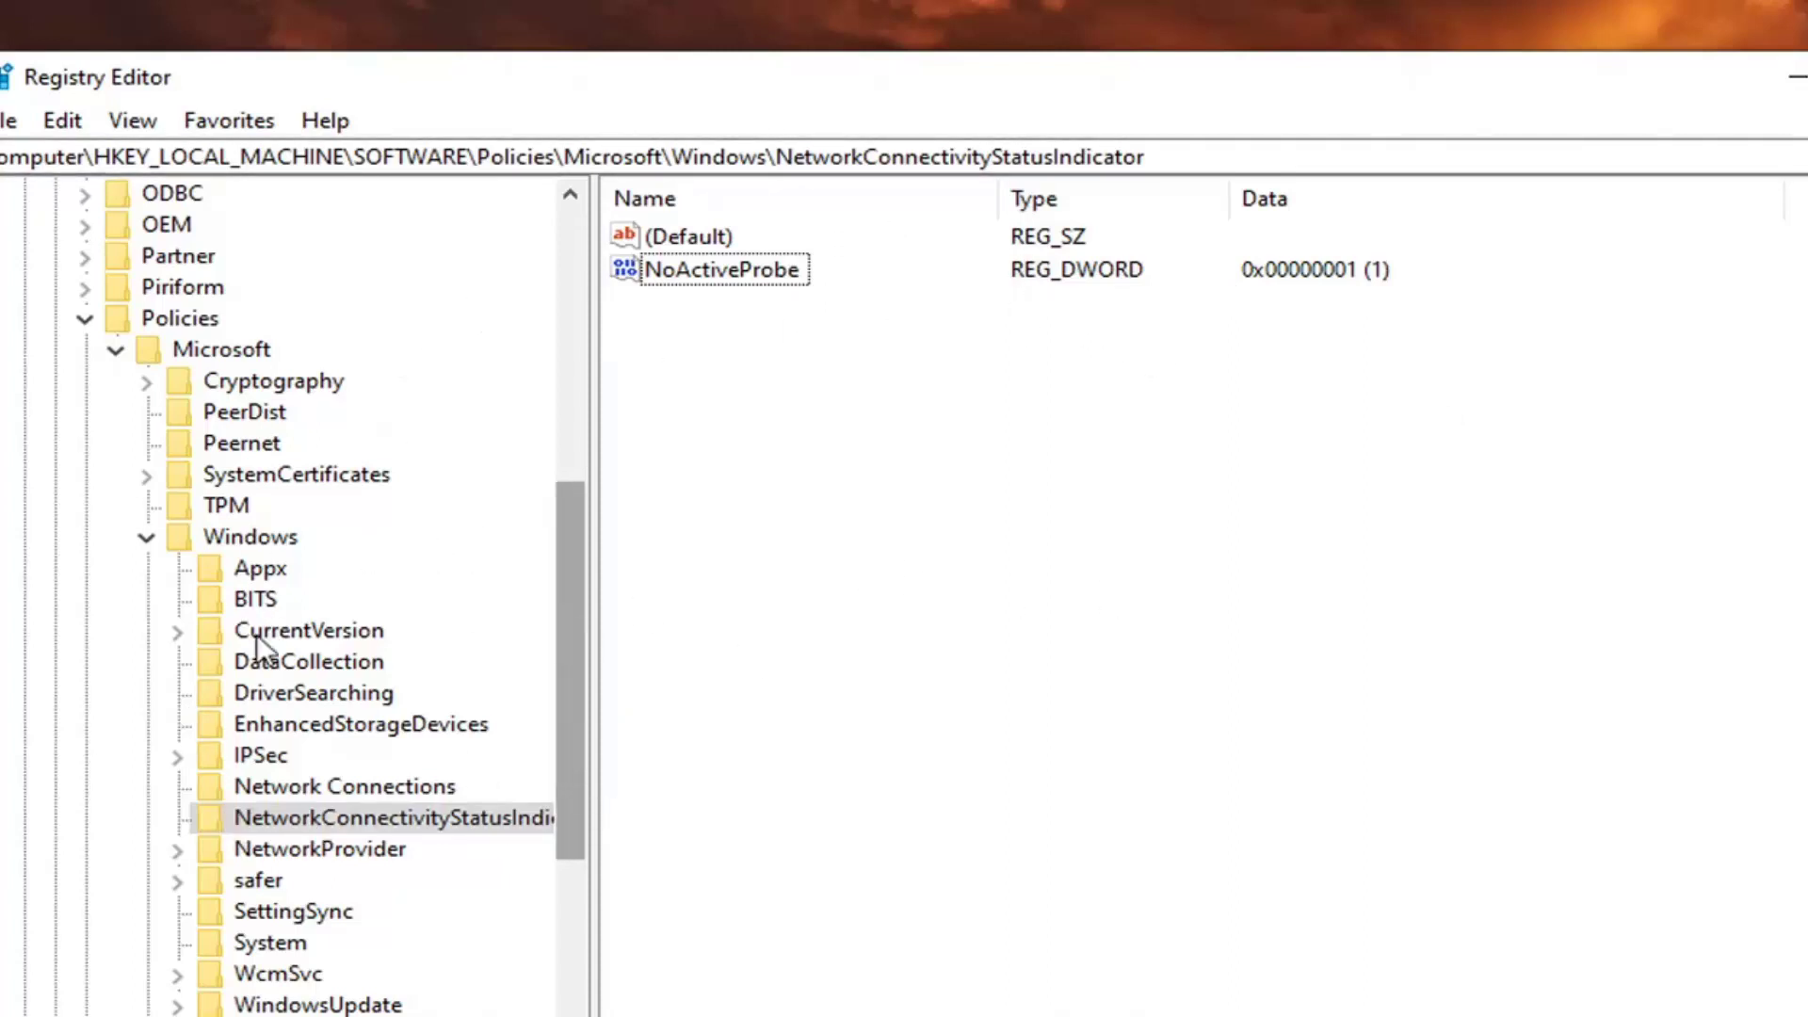
# Step: Collapse Windows, Microsoft, Policies, SOFTWARE and HKEY_LOCAL_MACHINE to Computer, then close Registry Editor
pyautogui.click(148, 538)
pyautogui.click(114, 414)
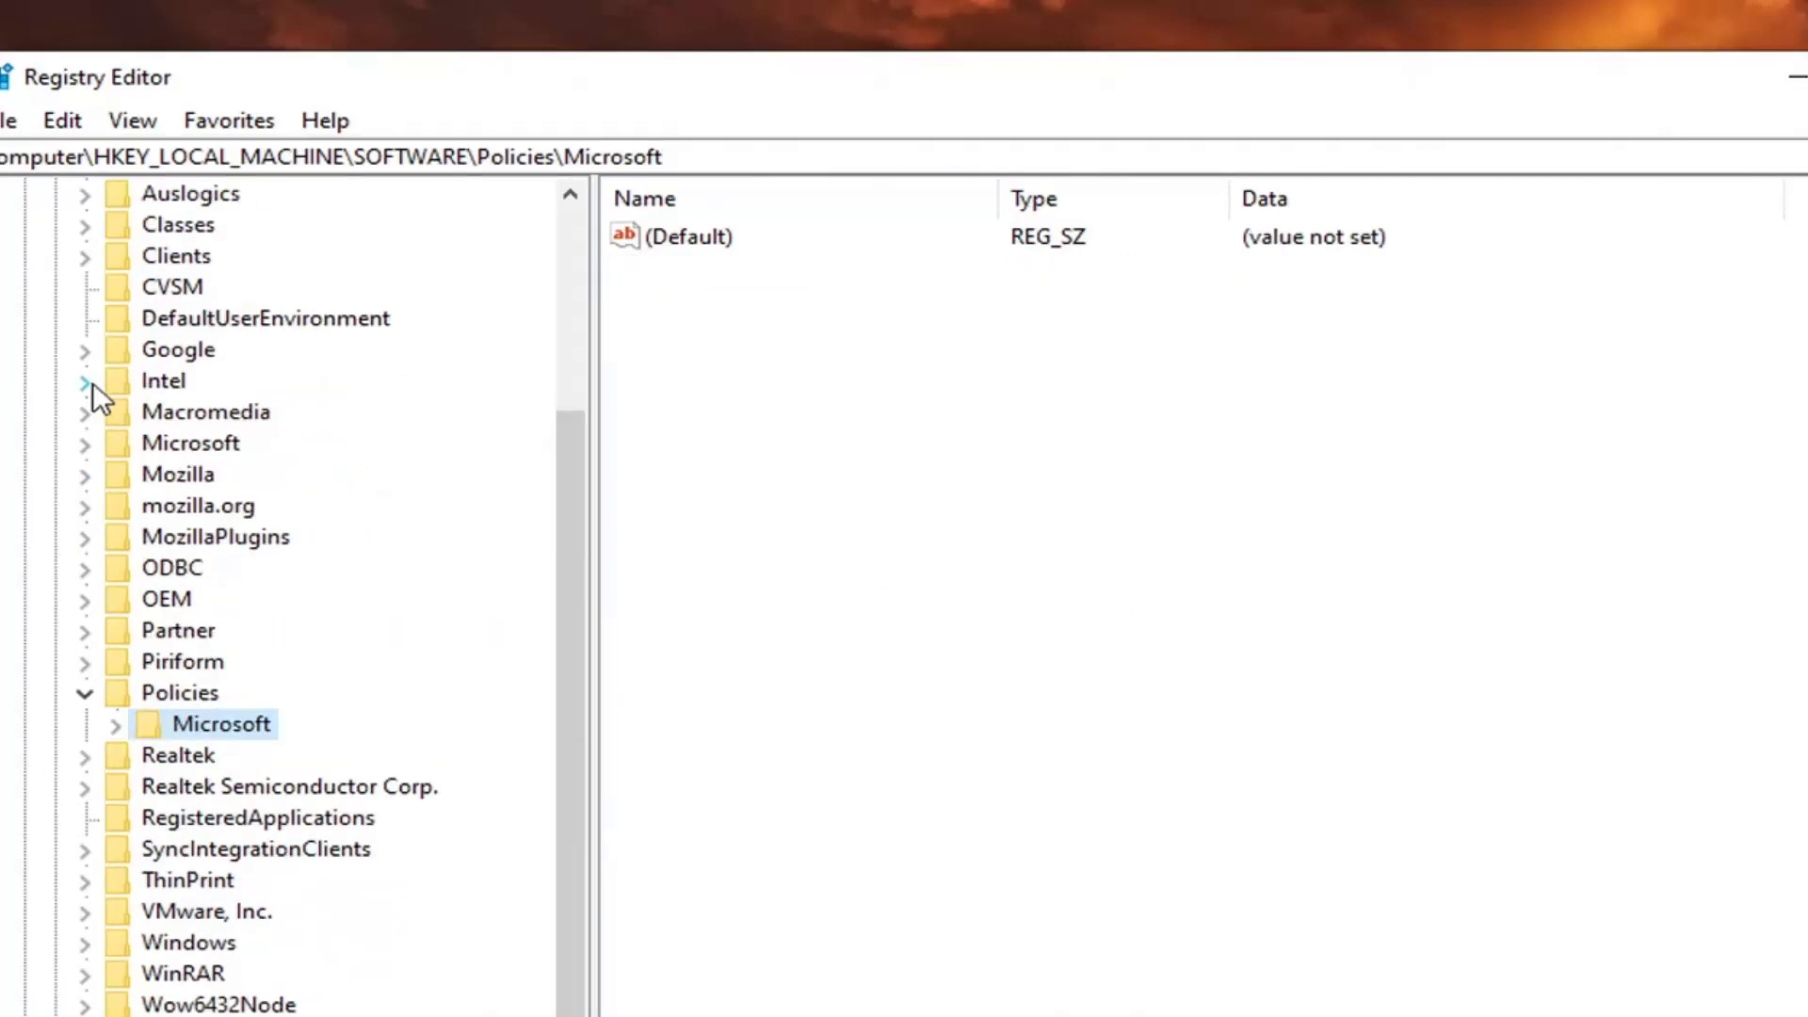
pyautogui.click(83, 723)
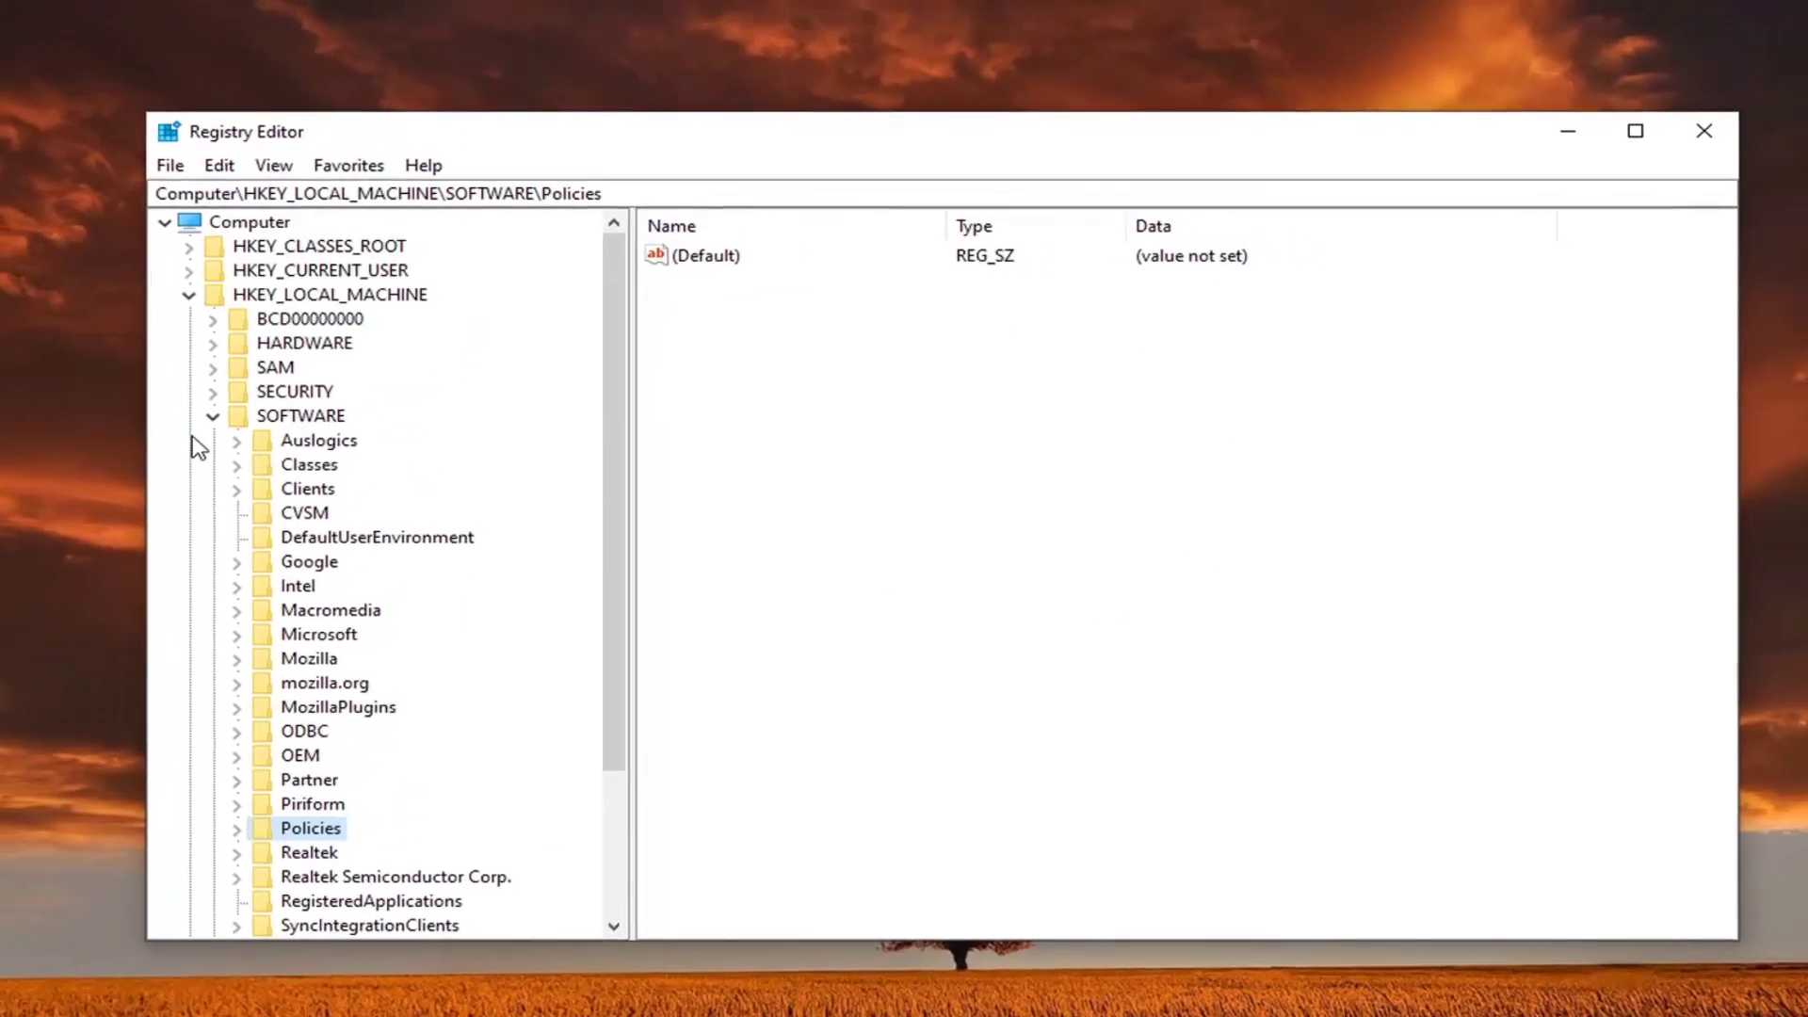
pyautogui.click(171, 423)
pyautogui.click(145, 293)
pyautogui.click(332, 237)
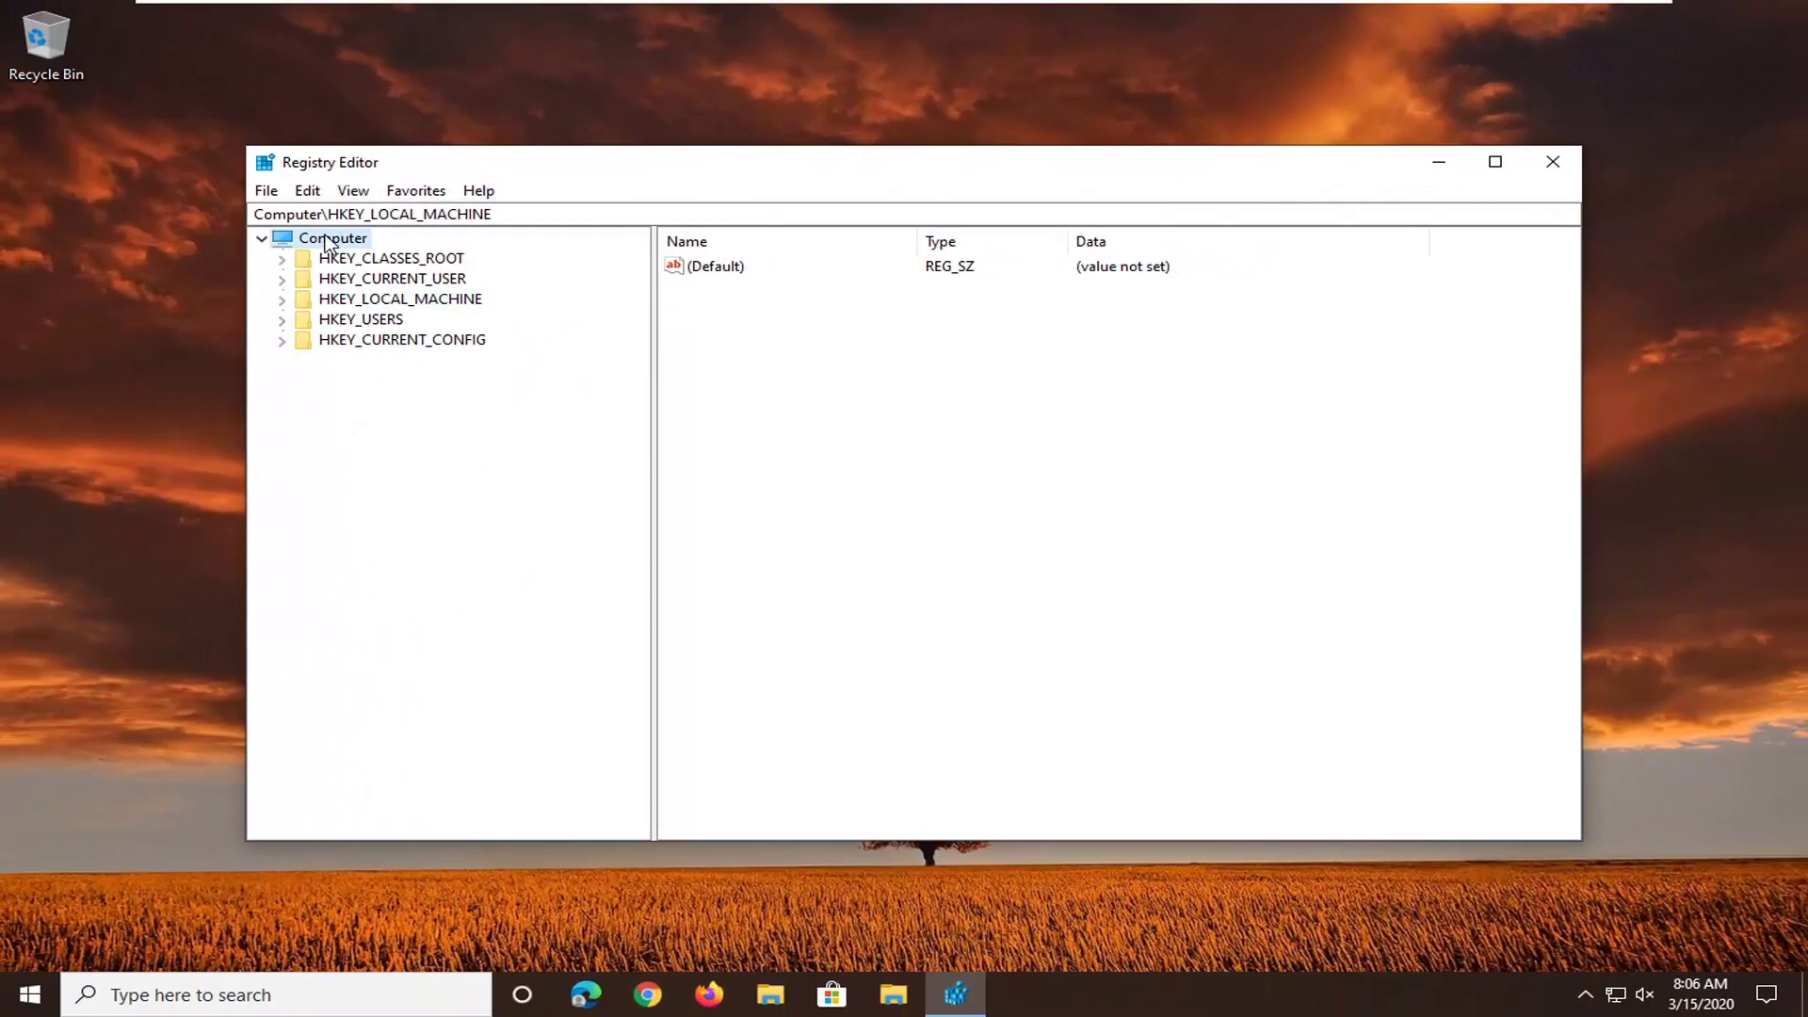
pyautogui.click(1553, 163)
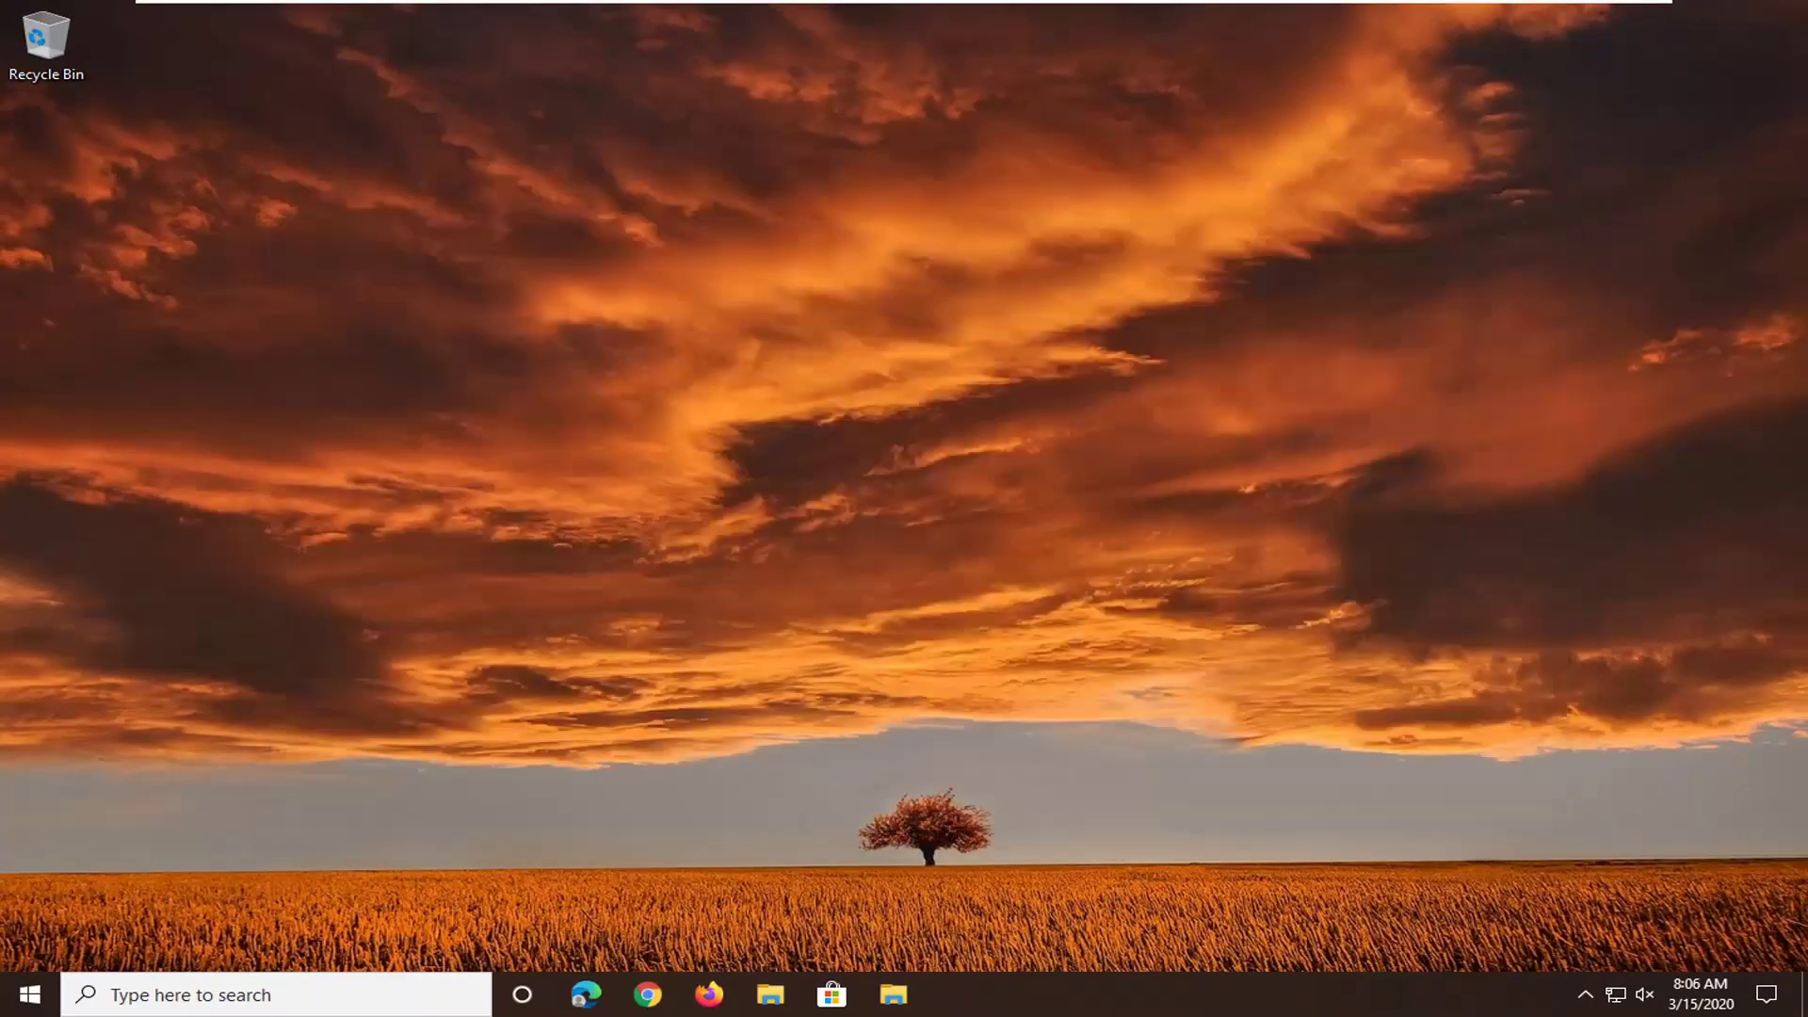